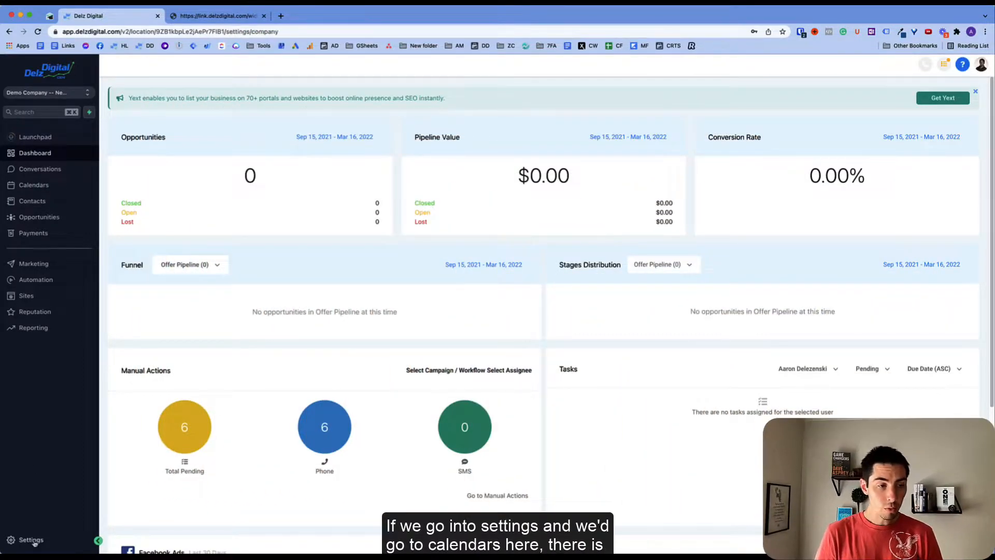
- Open the Offer TYP Calendar's booking page from Settings > Calendars in a new tab
{"action": "left_click", "coordinate": [32, 539]}
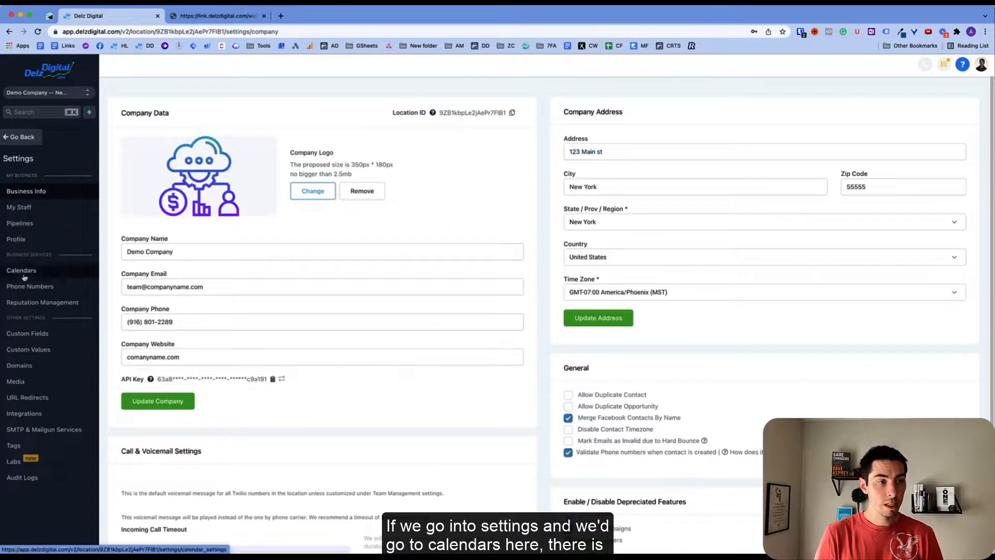
{"action": "left_click", "coordinate": [22, 273]}
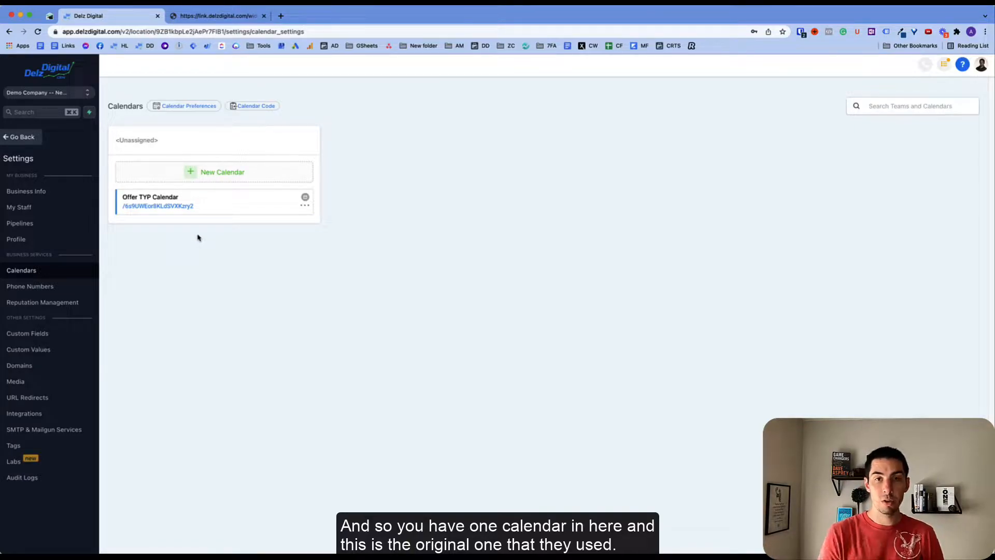
{"action": "left_click", "coordinate": [164, 206]}
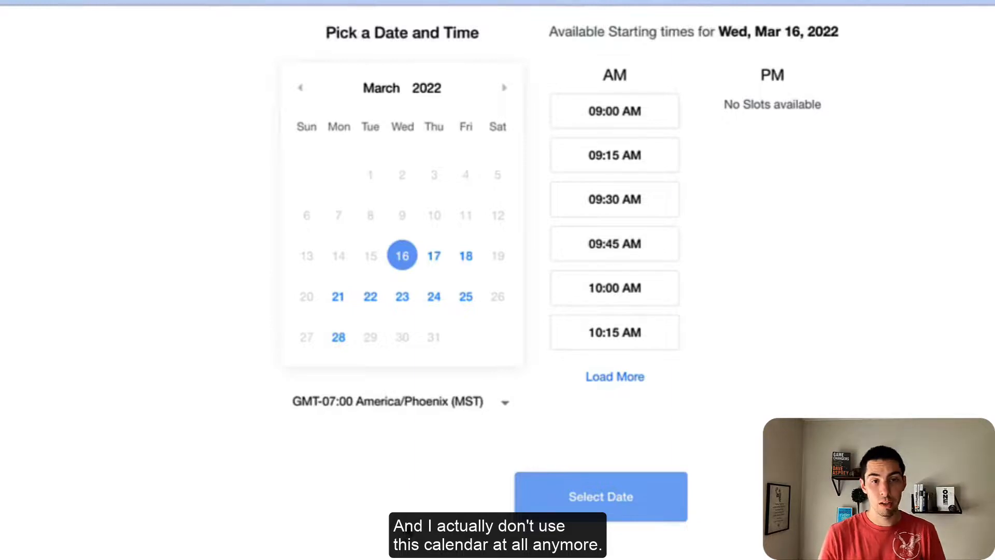
- Switch back to the tab with the Calendars settings and the Offer TYP Calendar
{"action": "left_click", "coordinate": [133, 20]}
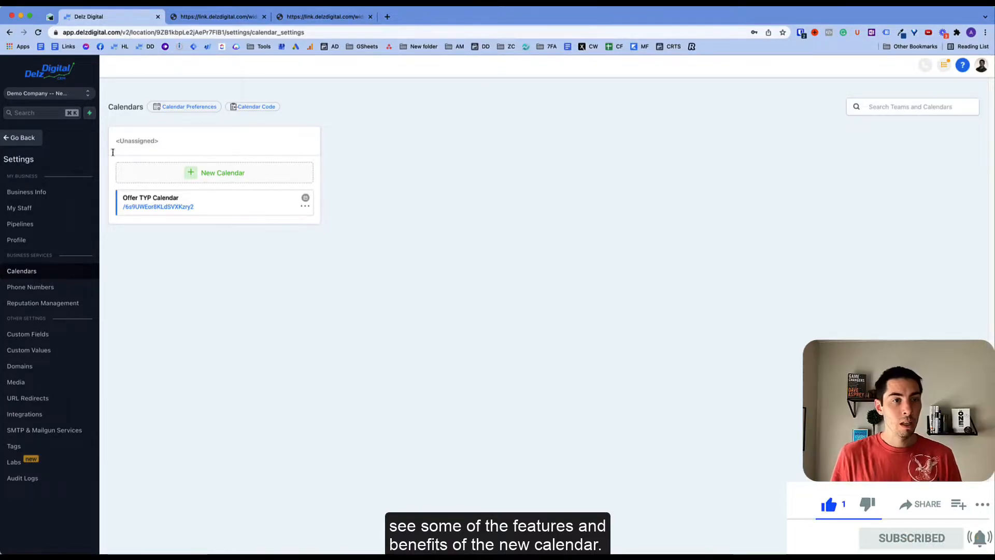
- Open the My Staff team management page from the Settings sidebar
{"action": "left_click", "coordinate": [26, 209]}
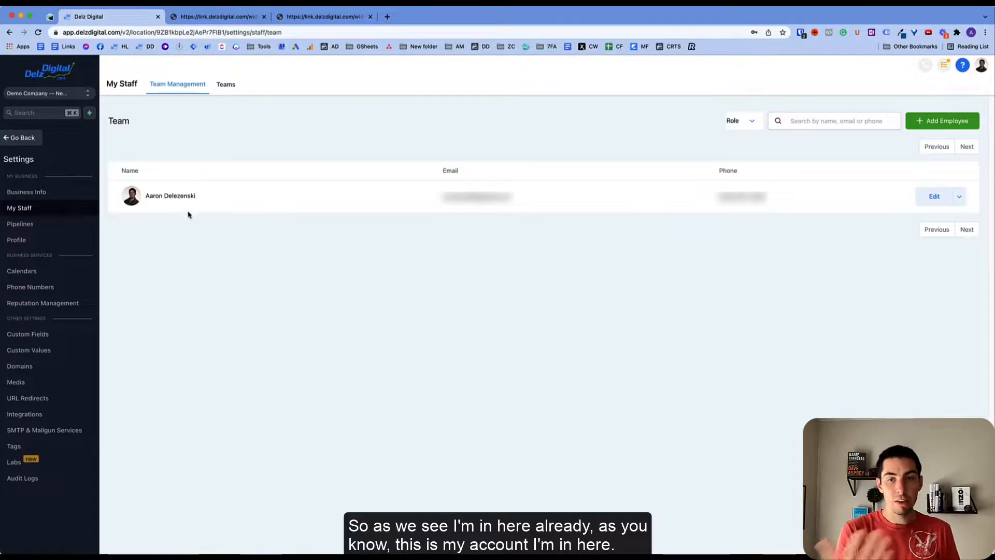
- Add a new test employee, entering their e-mail address under User Info, and save
{"action": "left_click", "coordinate": [931, 122]}
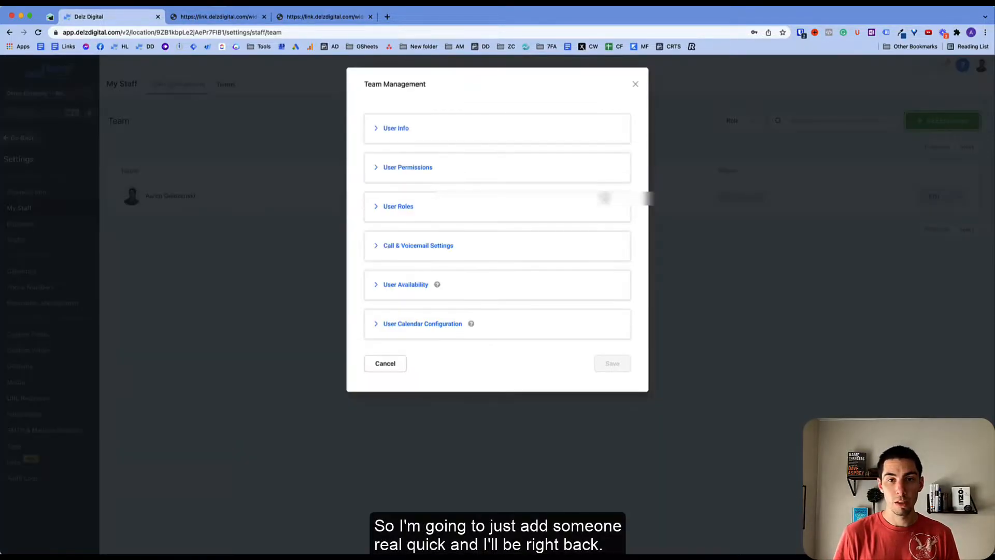
{"action": "left_click", "coordinate": [401, 130]}
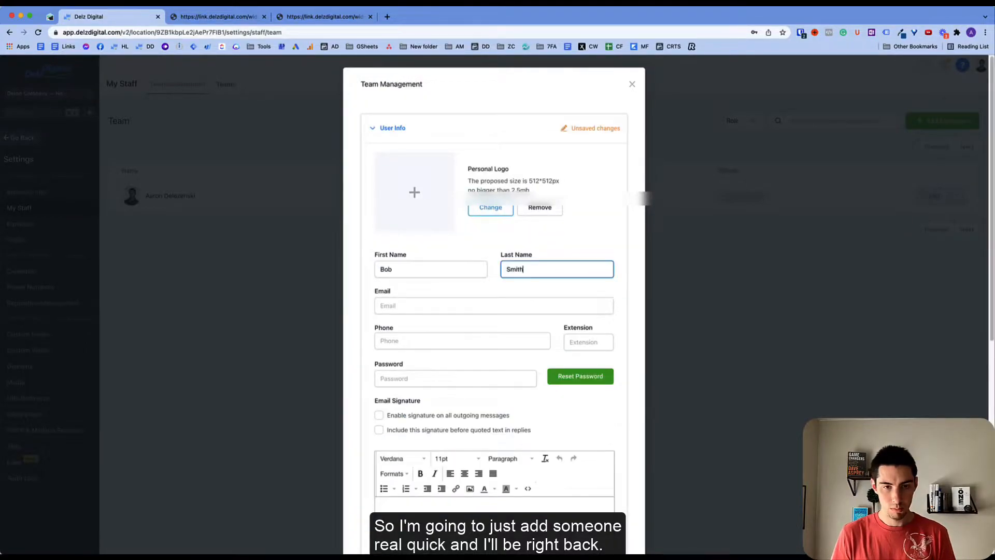
{"action": "key", "text": "Tab"}
{"action": "key", "text": "Tab"}
{"action": "scroll", "coordinate": [384, 417], "scroll_direction": "down", "scroll_amount": 15}
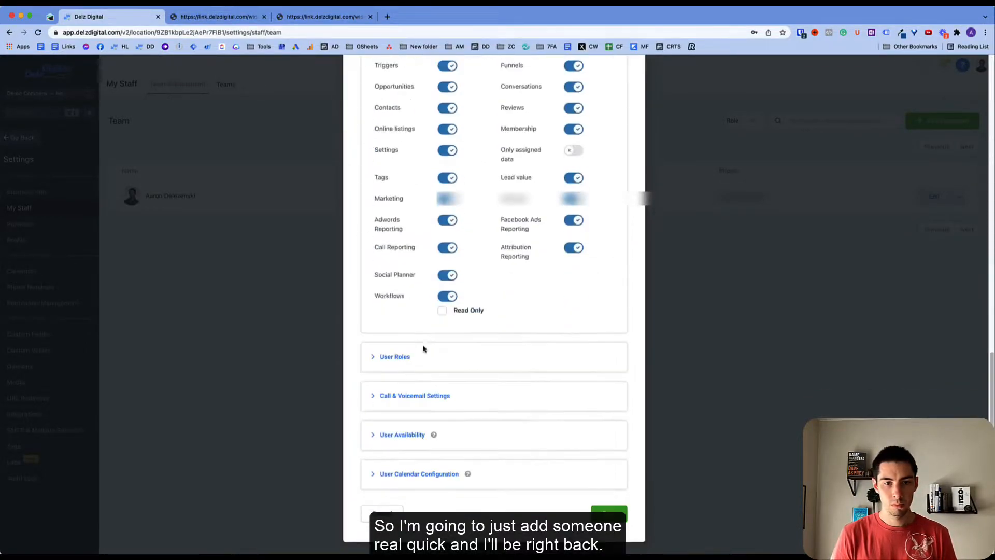
{"action": "left_click", "coordinate": [608, 513]}
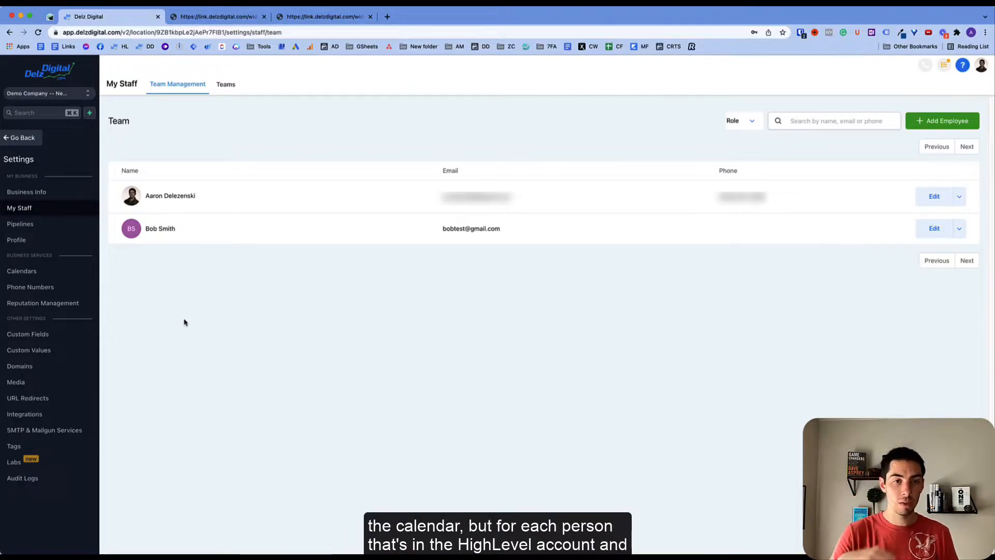
- Start a new team on the Teams tab with Team Info and Calendar Team Configuration expanded
{"action": "left_click", "coordinate": [228, 85]}
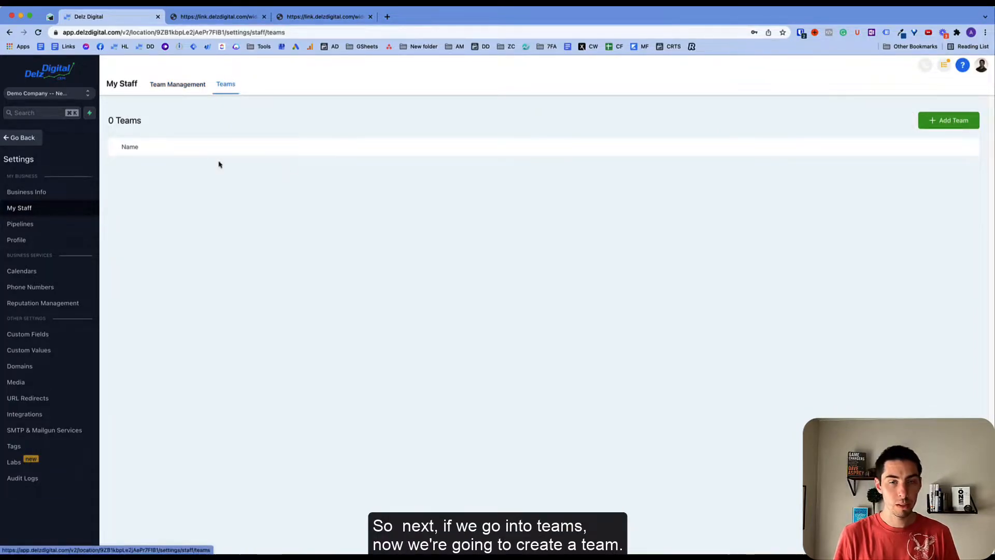
{"action": "left_click", "coordinate": [948, 123]}
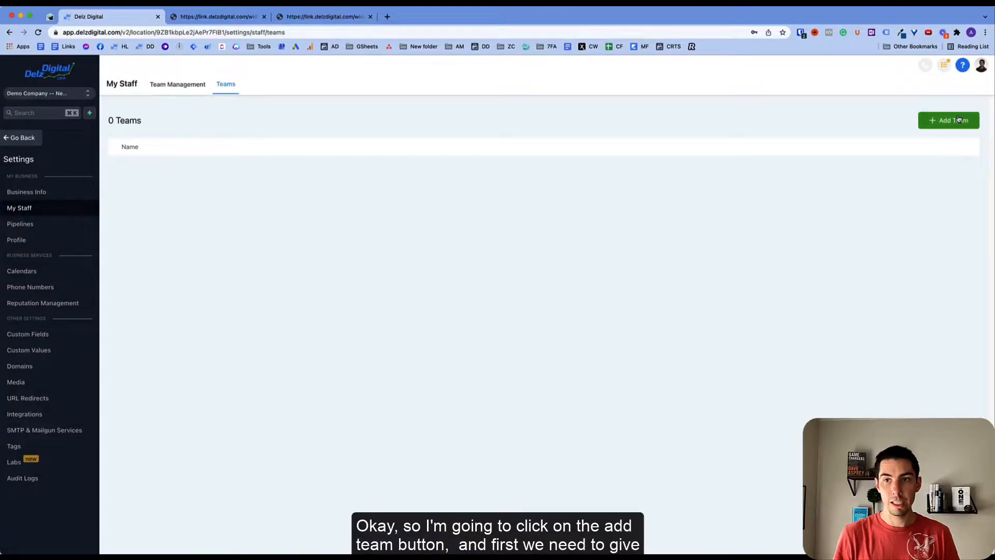
{"action": "left_click", "coordinate": [948, 120]}
{"action": "left_click", "coordinate": [355, 135]}
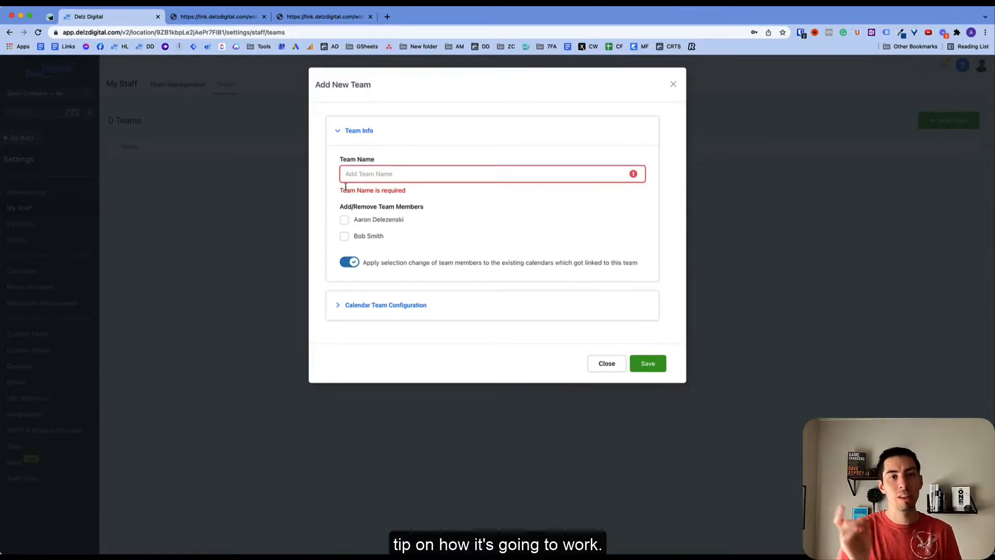
{"action": "left_click", "coordinate": [352, 308]}
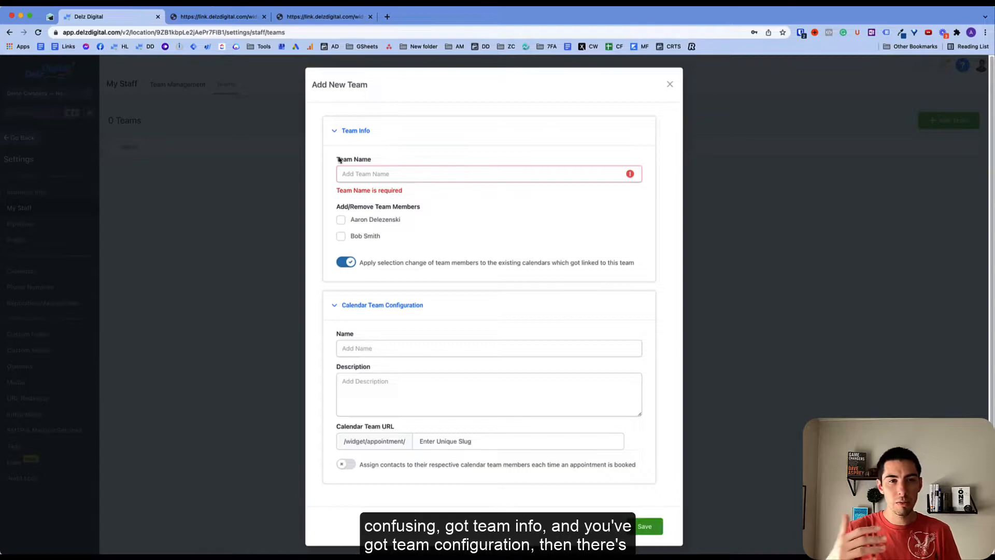
{"action": "left_click", "coordinate": [352, 350]}
{"action": "left_click", "coordinate": [371, 397]}
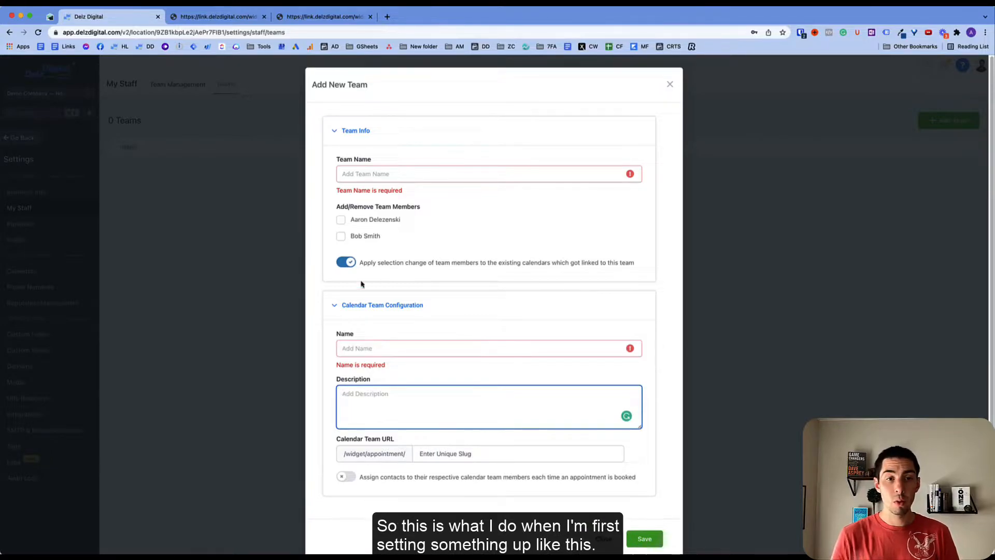
{"action": "left_click", "coordinate": [363, 175]}
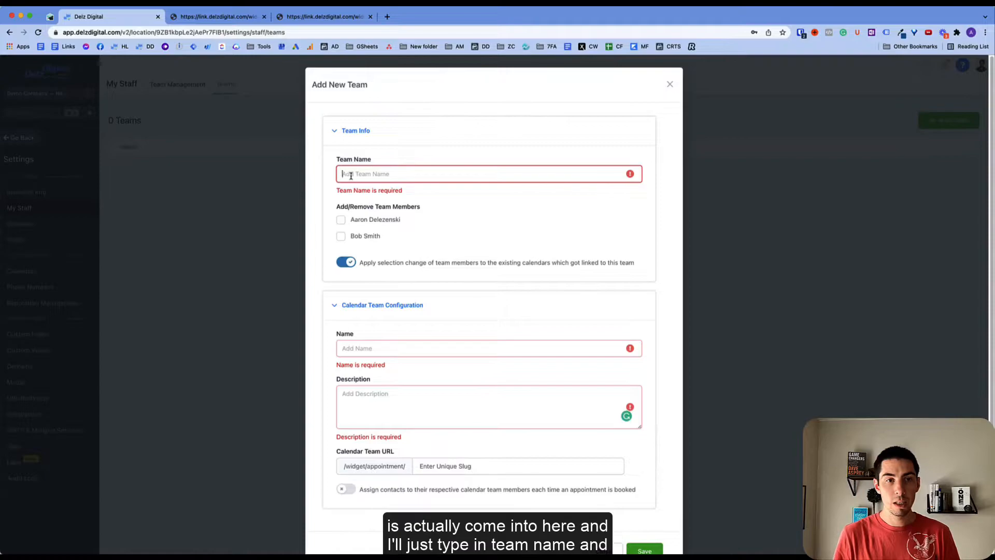
- Enter team name 'Team Name', calendar name 'Name', description 'D', and tick both staff members
{"action": "type", "text": "Team Name"}
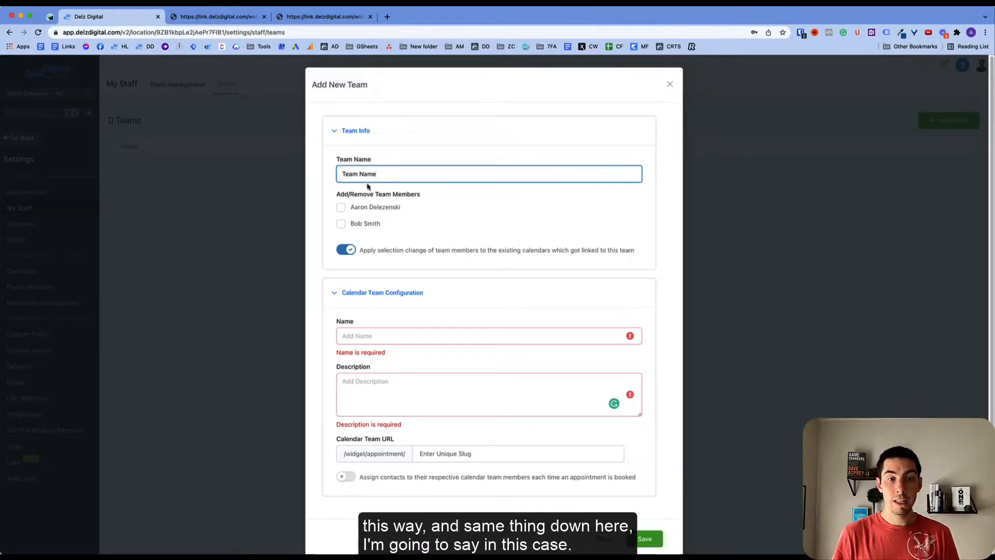
{"action": "left_click", "coordinate": [354, 337]}
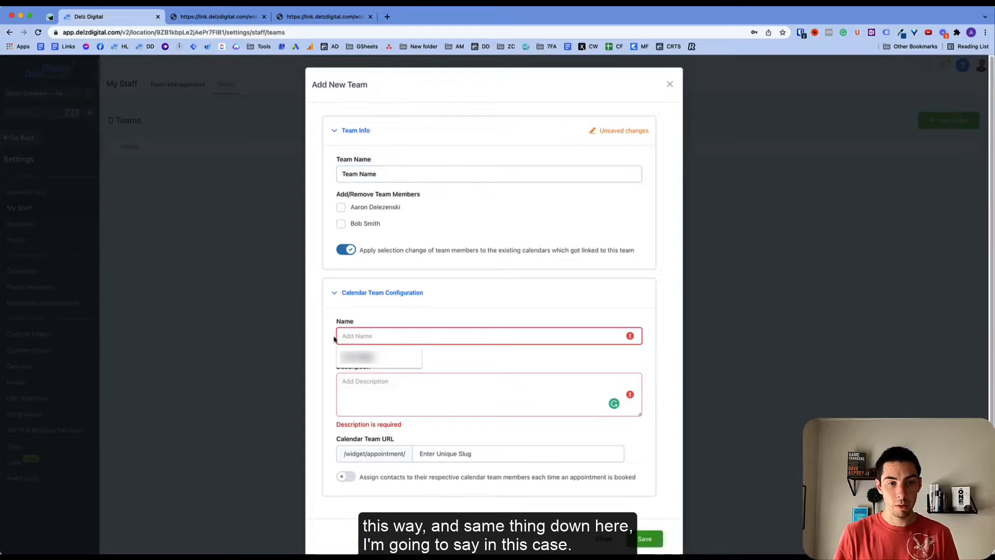
{"action": "left_click", "coordinate": [336, 337]}
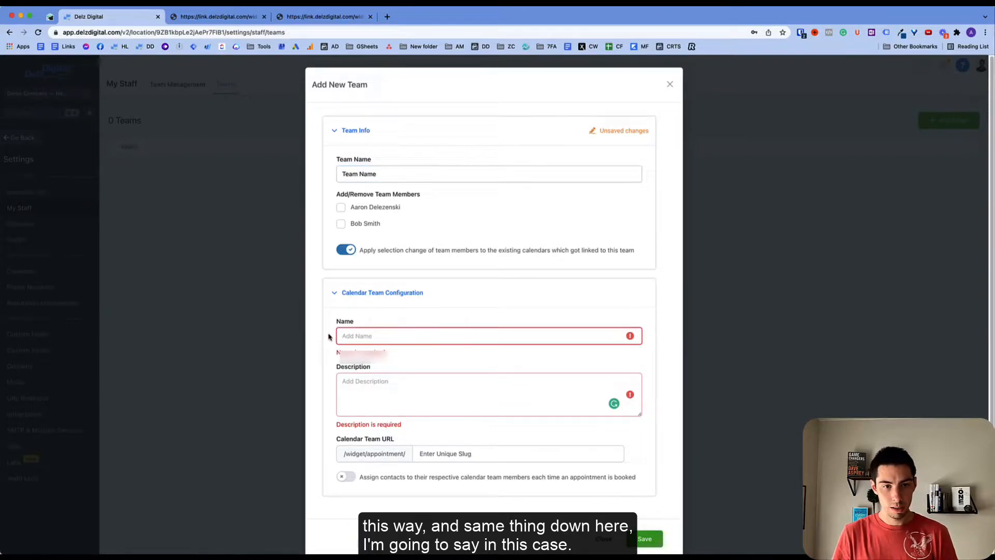
{"action": "type", "text": "Name"}
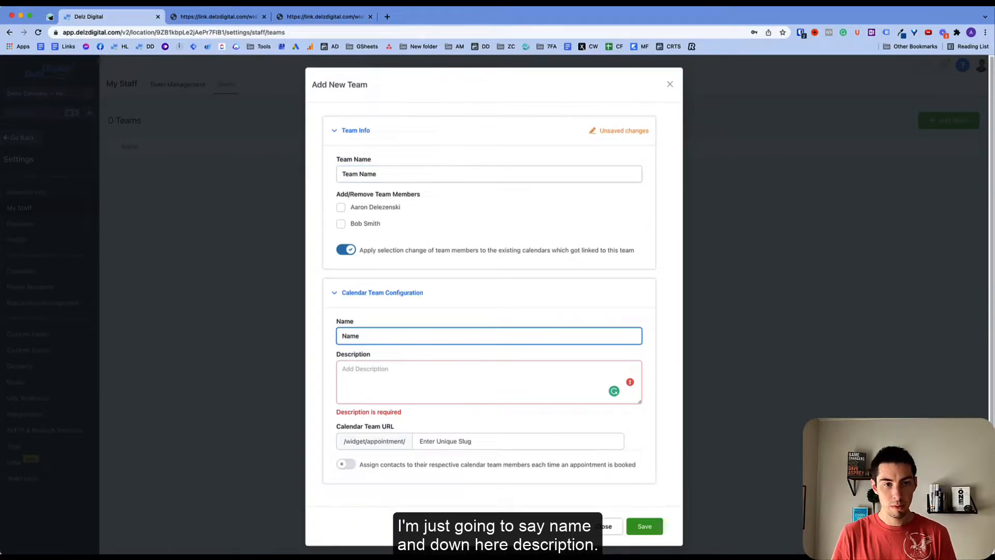
{"action": "left_click", "coordinate": [341, 382]}
{"action": "type", "text": "Description"}
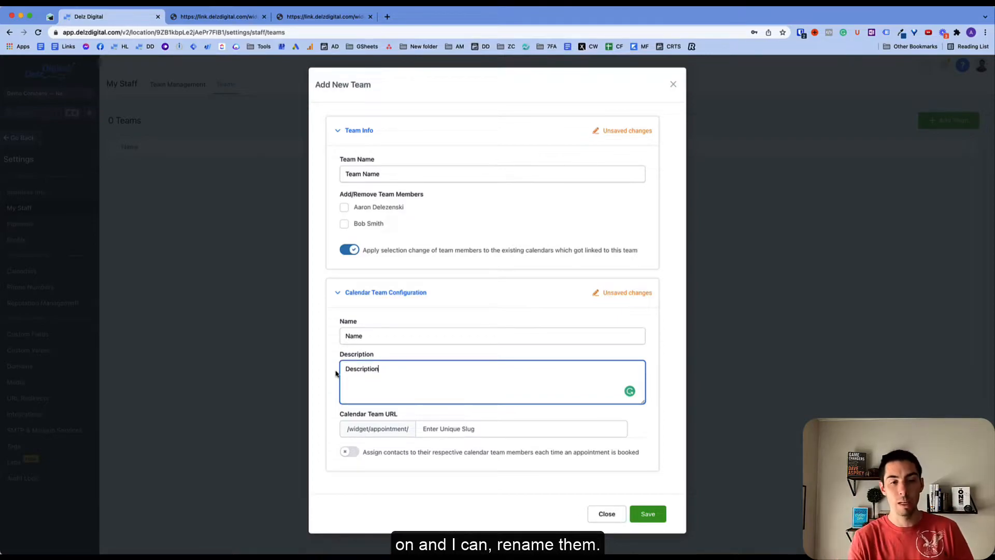
{"action": "left_click", "coordinate": [344, 208]}
{"action": "left_click", "coordinate": [344, 224]}
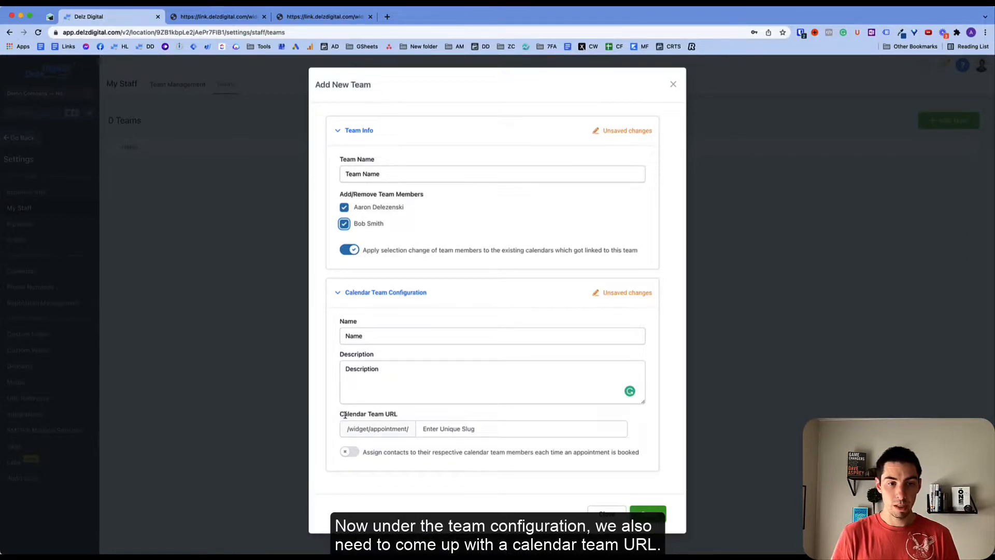
- Set the calendar URL slug to demo-company and turn on assigning contacts to team members
{"action": "left_click", "coordinate": [427, 426]}
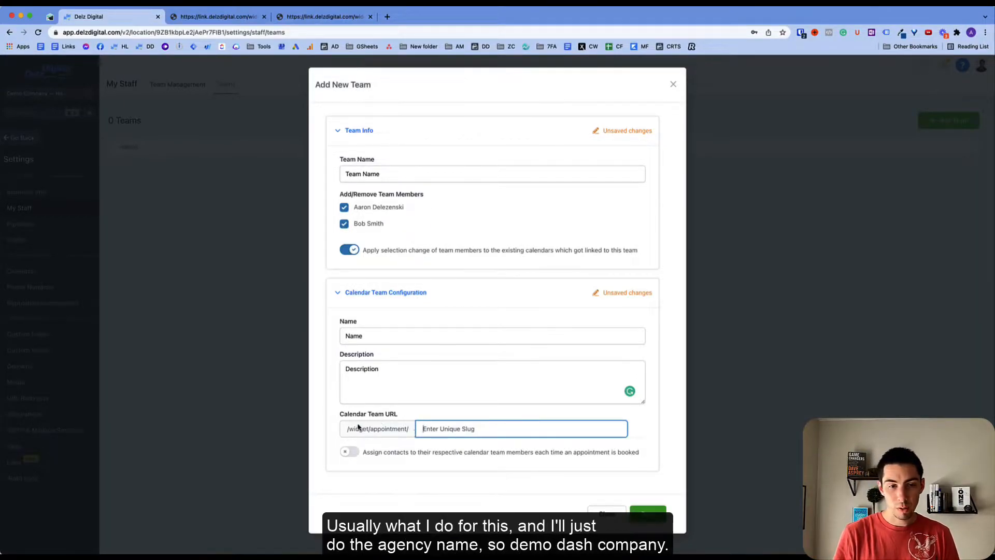
{"action": "type", "text": "demo-company"}
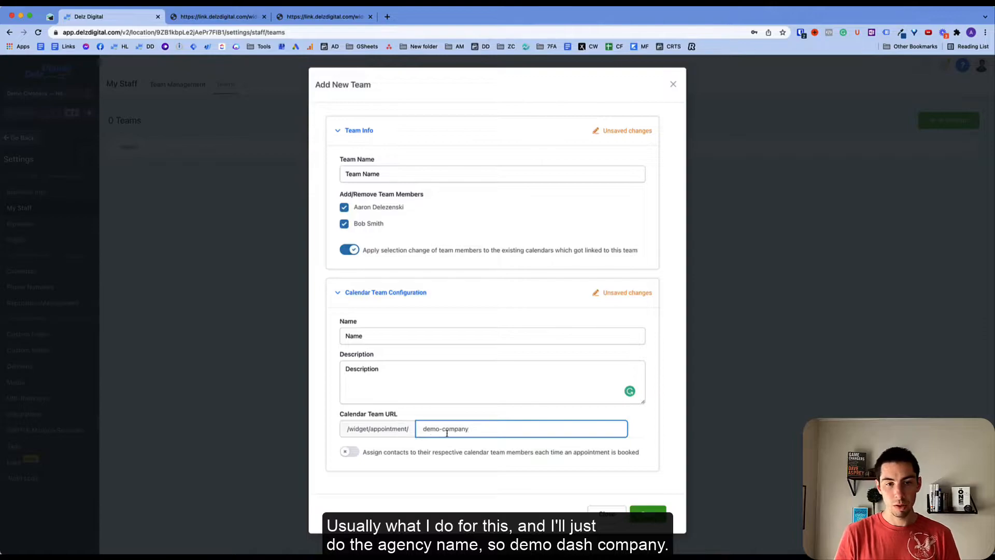
{"action": "left_click", "coordinate": [350, 452]}
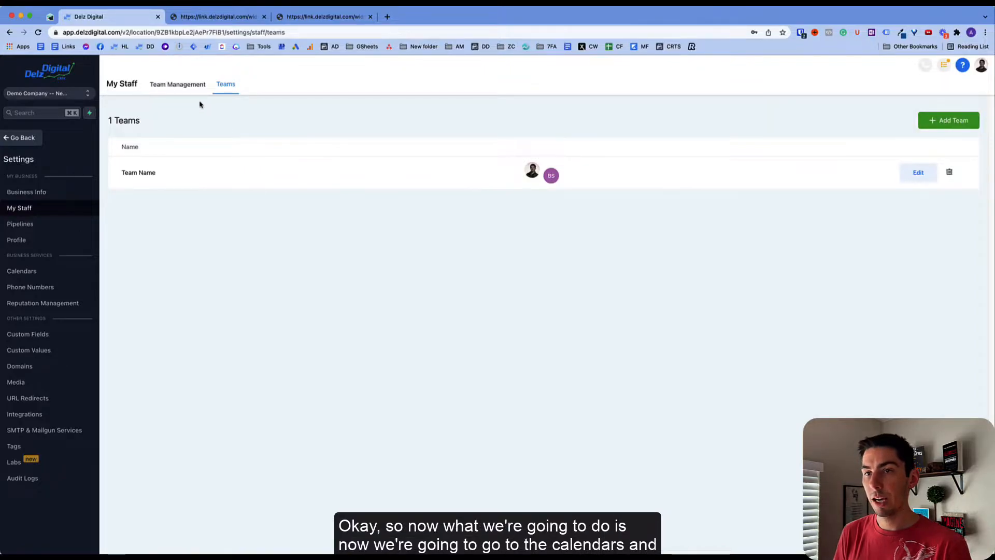
- Open the demo-company team booking page from Calendars and review its Name and Description
{"action": "left_click", "coordinate": [32, 274]}
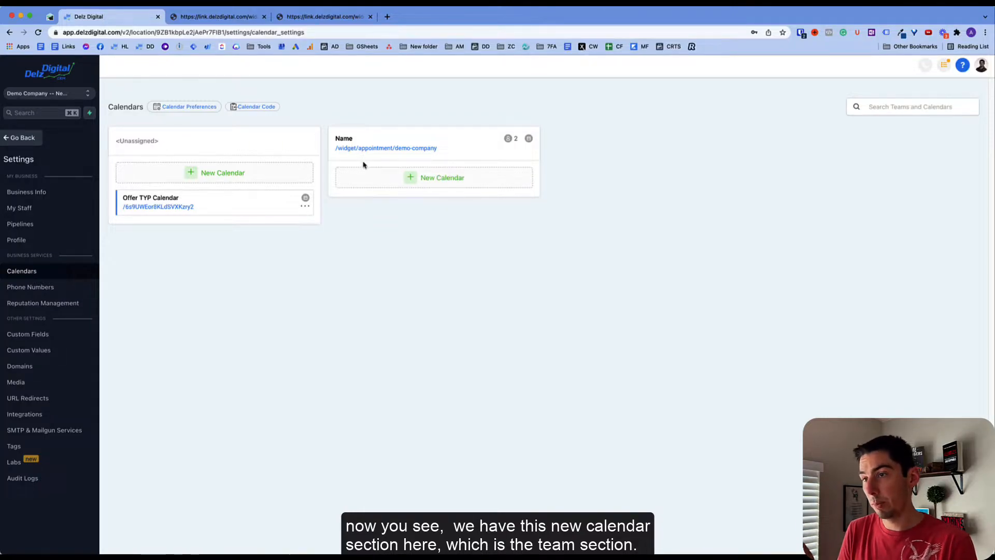
{"action": "double_click", "coordinate": [348, 138]}
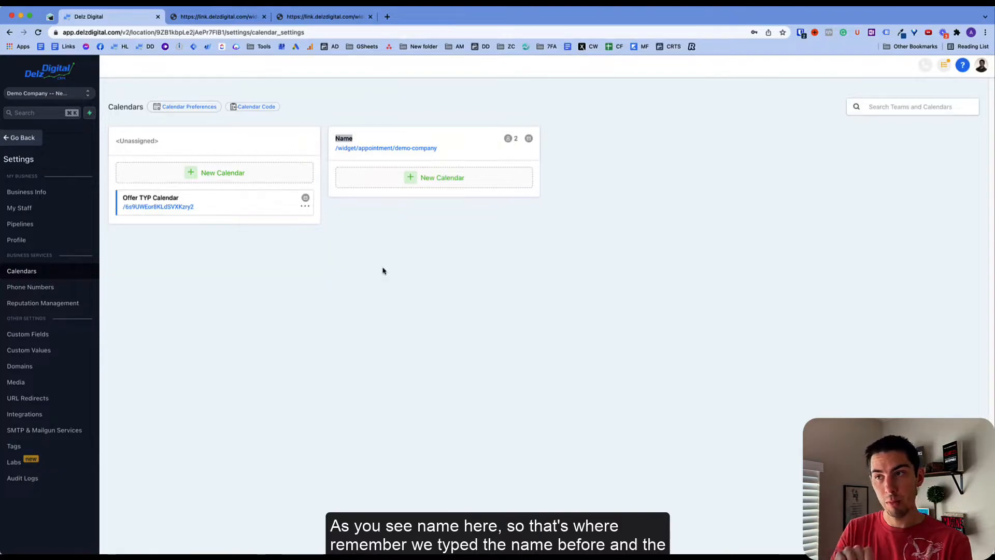
{"action": "left_click", "coordinate": [372, 197]}
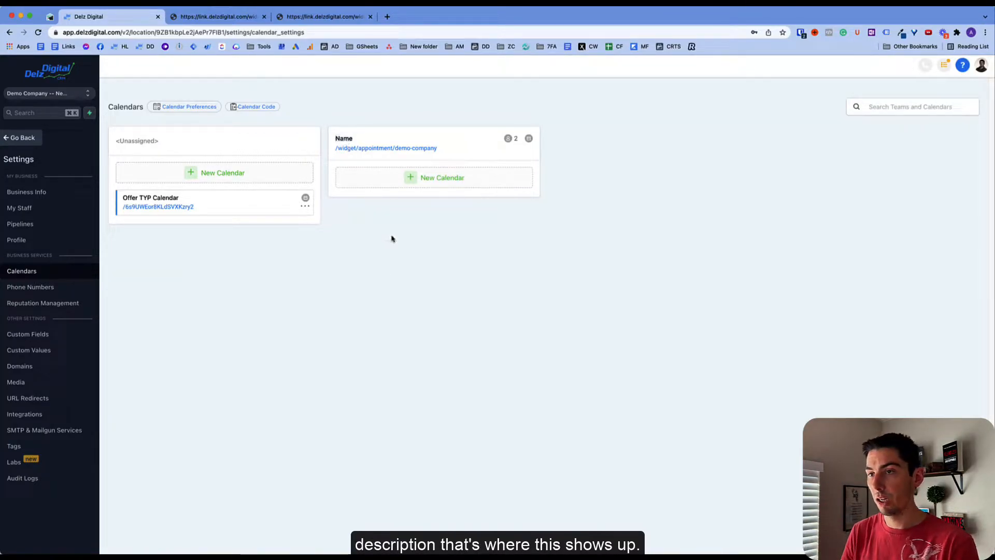
{"action": "left_click", "coordinate": [386, 150]}
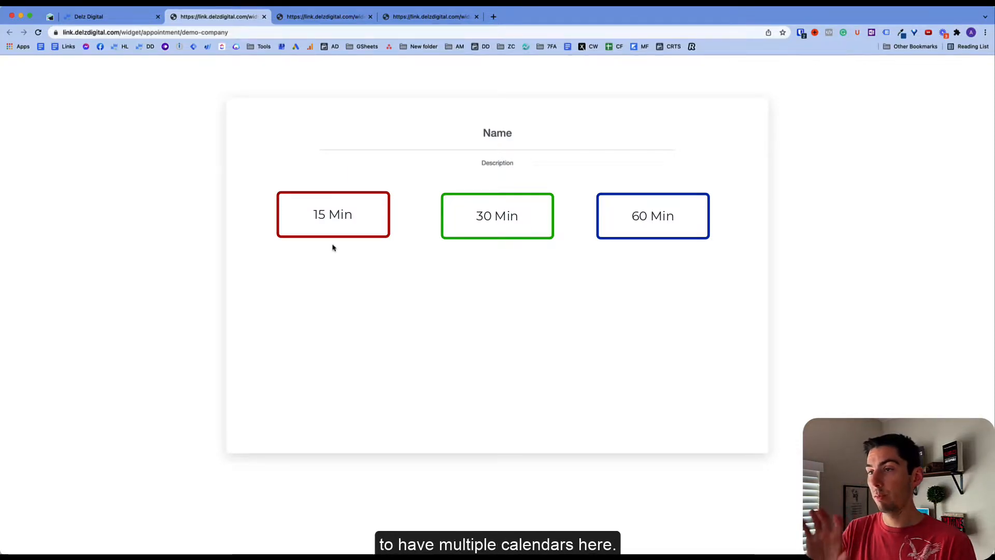
{"action": "left_click_drag", "start_coordinate": [511, 133], "coordinate": [477, 133]}
{"action": "left_click_drag", "start_coordinate": [518, 164], "coordinate": [415, 160]}
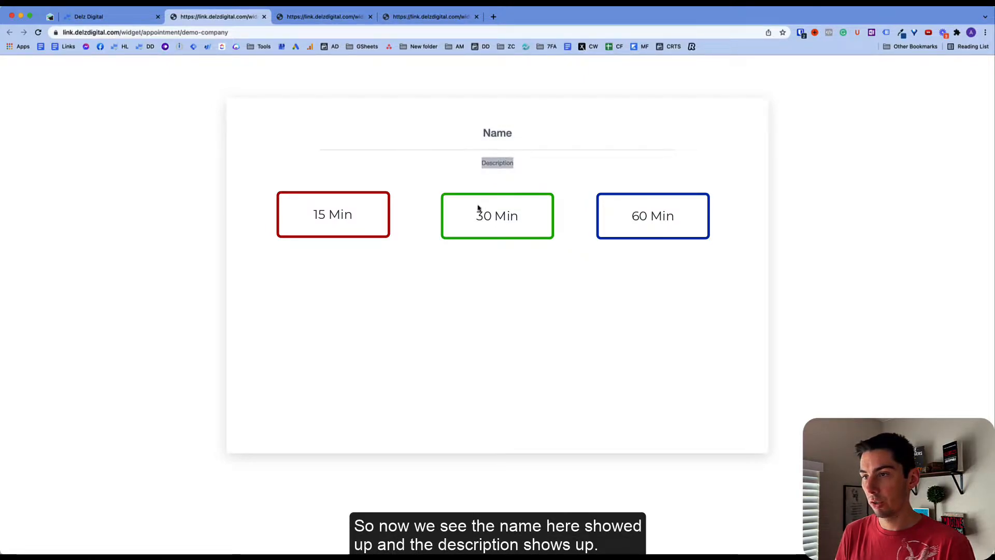
{"action": "left_click", "coordinate": [502, 147]}
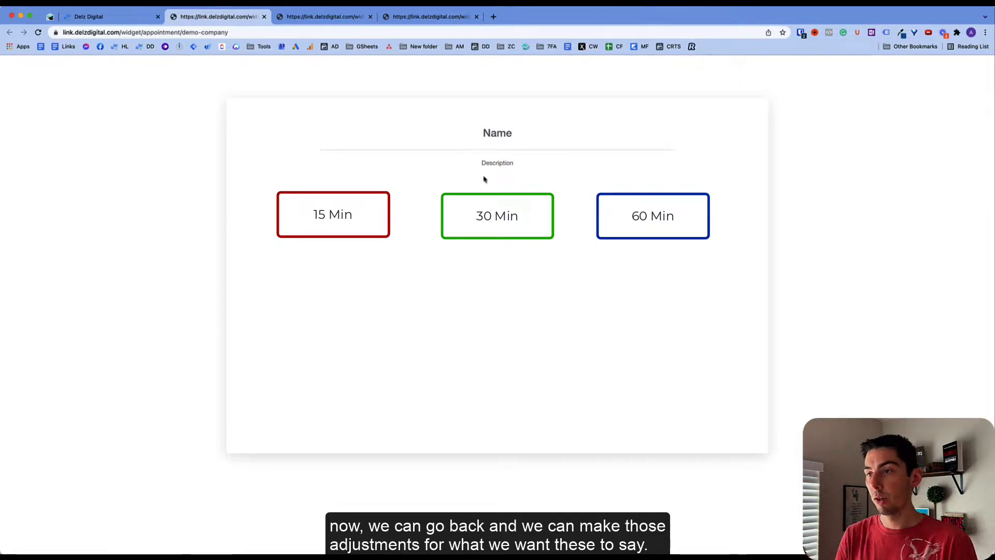
- Edit the team under My Staff > Teams and rename it Demo Company
{"action": "left_click", "coordinate": [103, 18]}
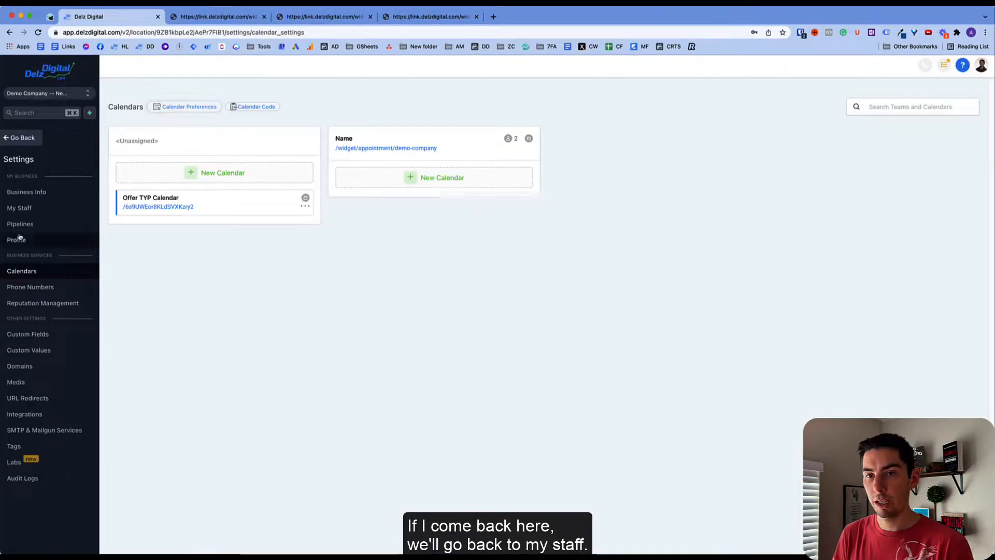
{"action": "left_click", "coordinate": [19, 208]}
{"action": "left_click", "coordinate": [226, 85]}
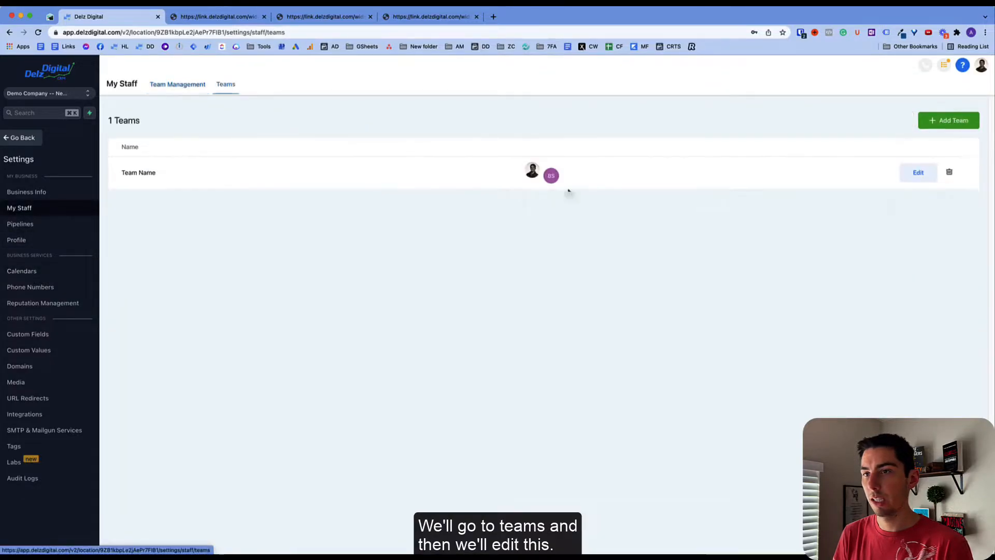
{"action": "left_click", "coordinate": [918, 173]}
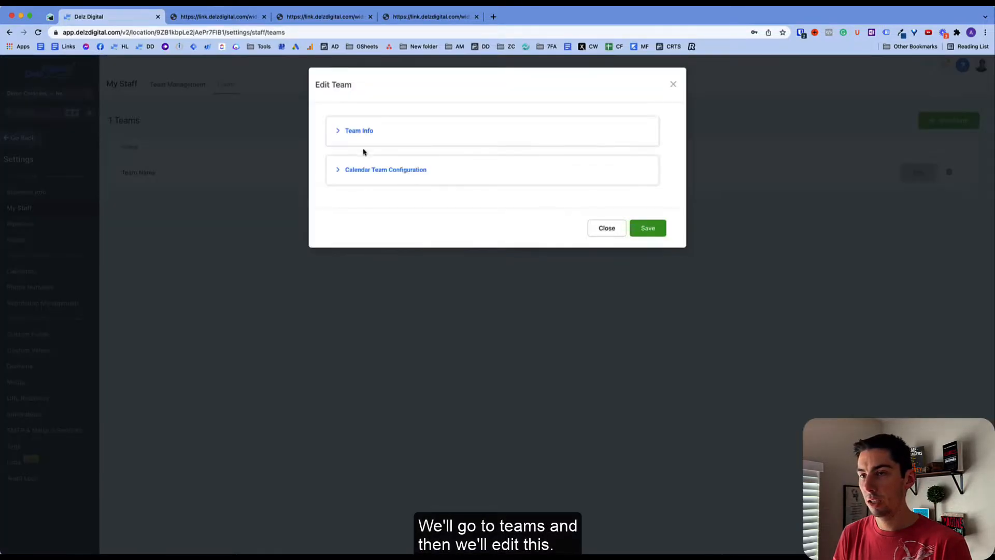
{"action": "left_click", "coordinate": [350, 130]}
{"action": "triple_click", "coordinate": [385, 176]}
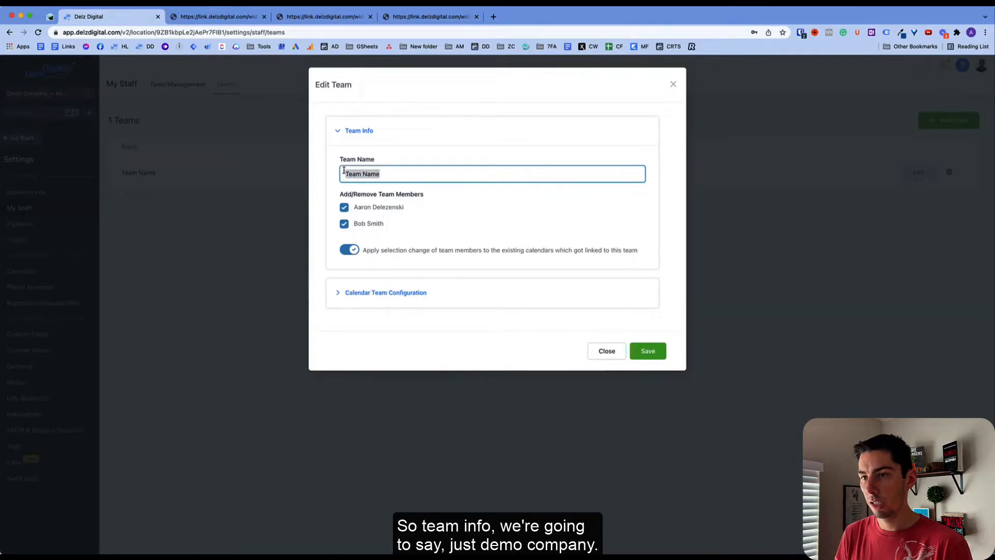
{"action": "type", "text": "Demo Company"}
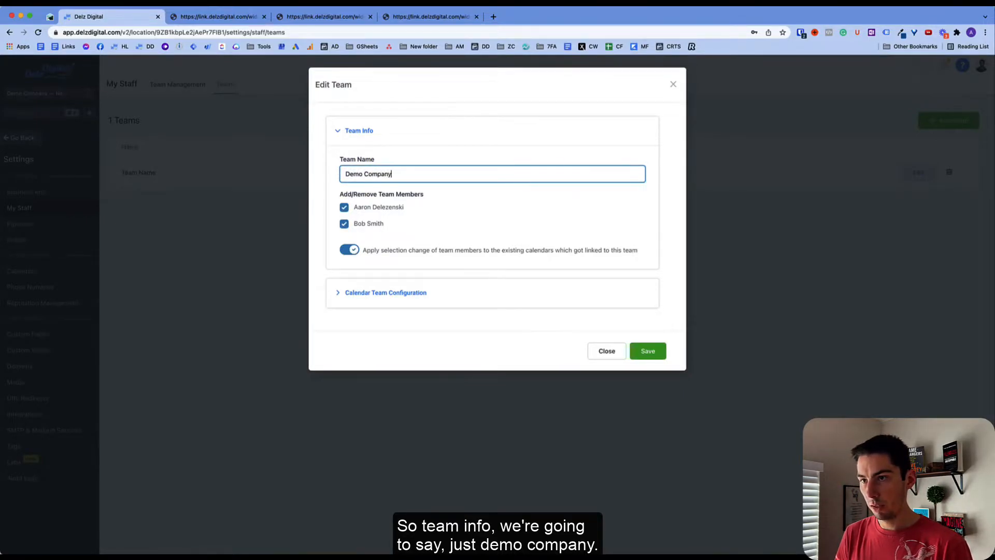
- Title the team calendar Demo Company Calendars with description 'Choose your service below' and save
{"action": "left_click", "coordinate": [387, 294]}
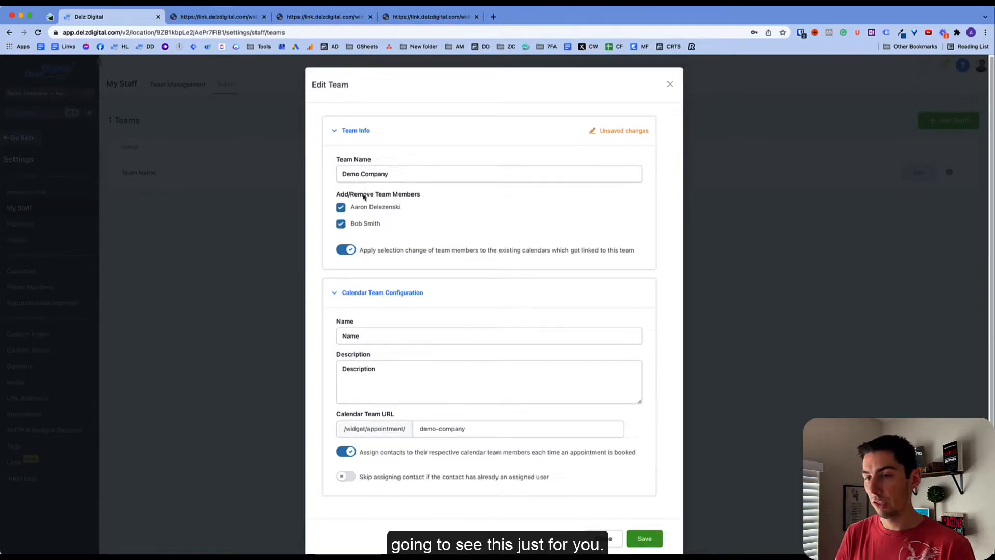
{"action": "double_click", "coordinate": [365, 337]}
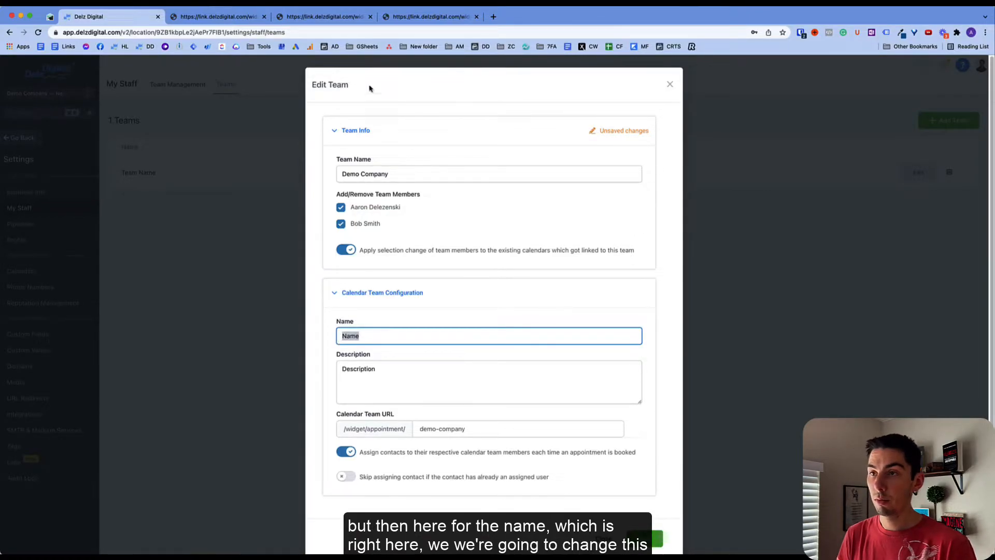
{"action": "left_click", "coordinate": [218, 16]}
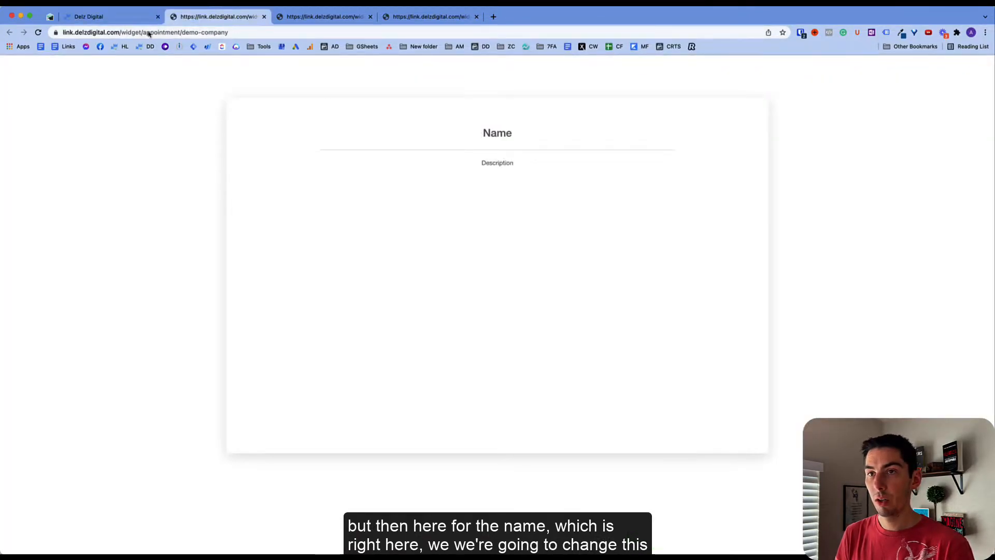
{"action": "left_click", "coordinate": [114, 16]}
{"action": "type", "text": "Demo Company Calendars"}
{"action": "key", "text": "Tab"}
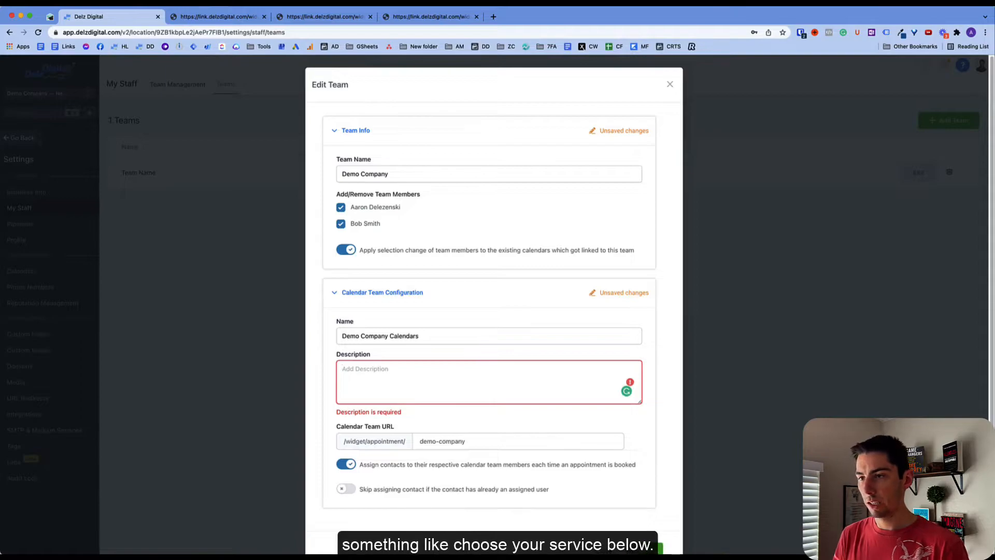
{"action": "type", "text": "Choose your service below"}
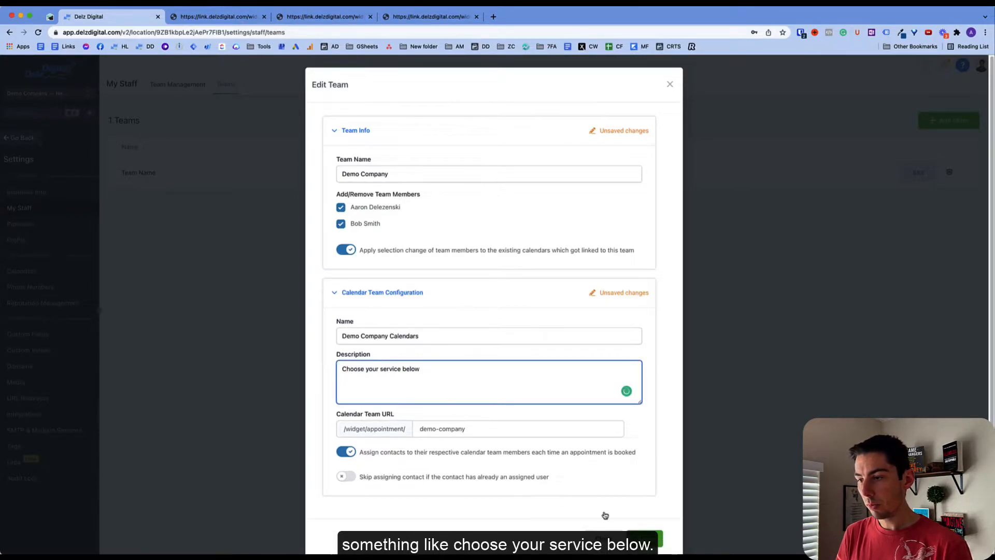
{"action": "left_click", "coordinate": [645, 538]}
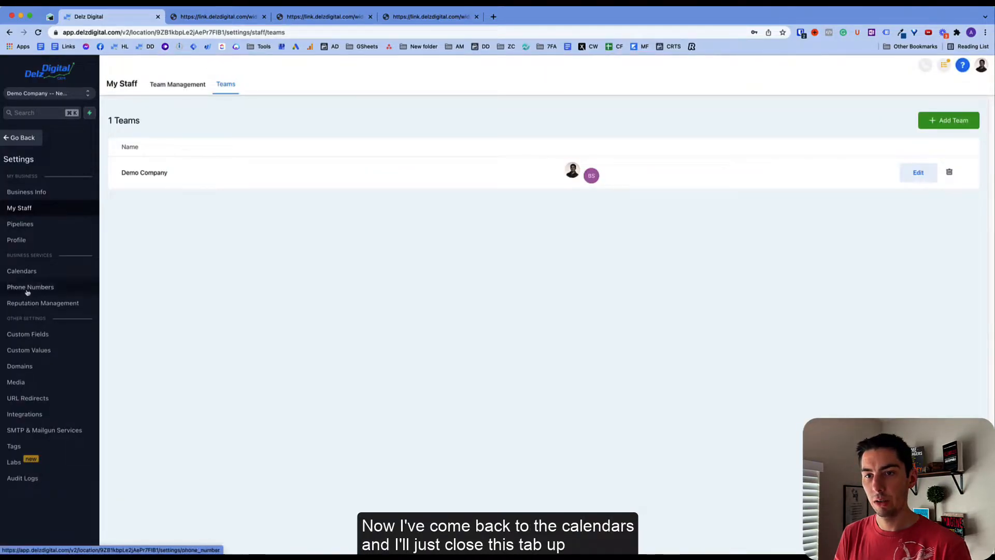
{"action": "left_click", "coordinate": [21, 271]}
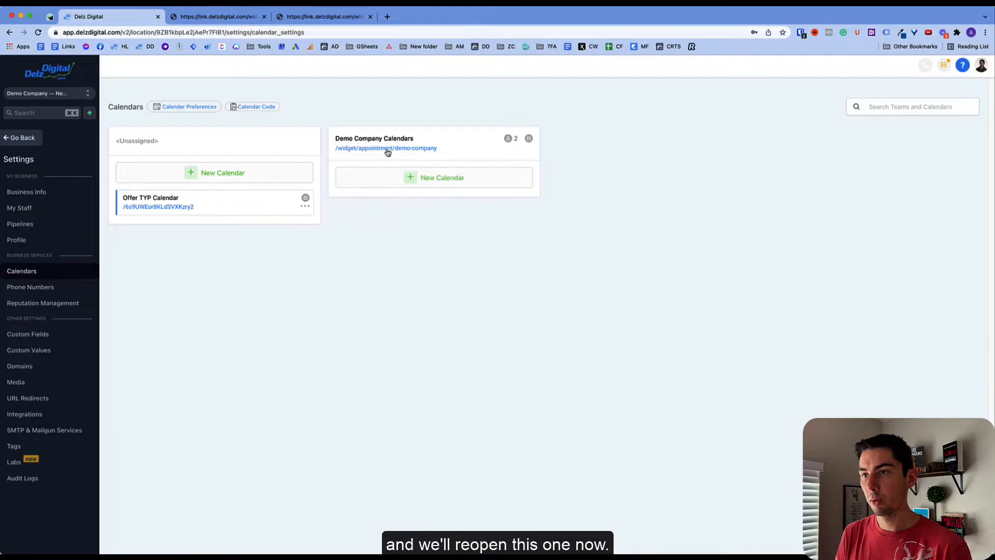
- Open the demo-company booking page and check its Demo Company Calendars title and description
{"action": "left_click_drag", "start_coordinate": [336, 138], "coordinate": [432, 143]}
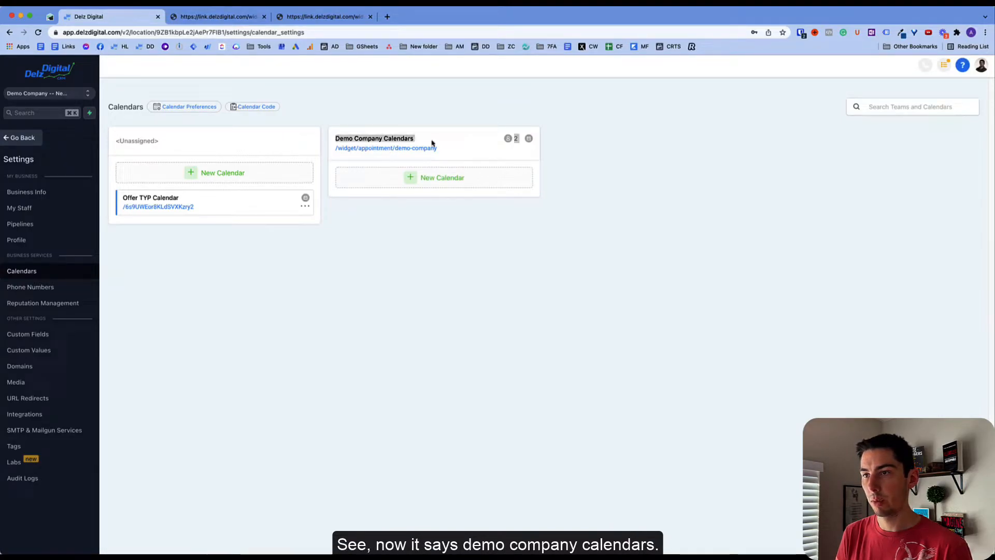
{"action": "left_click", "coordinate": [396, 148]}
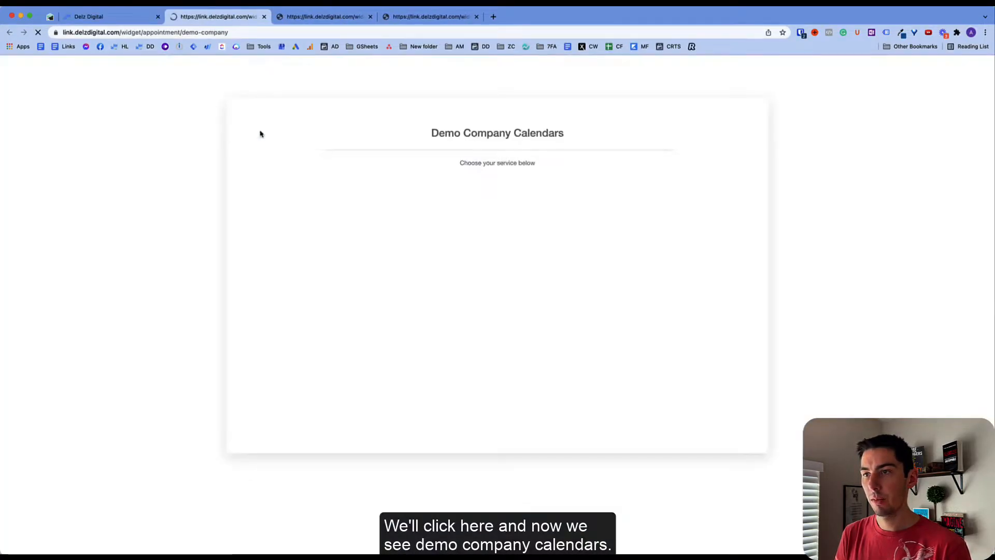
{"action": "left_click_drag", "start_coordinate": [434, 133], "coordinate": [567, 135]}
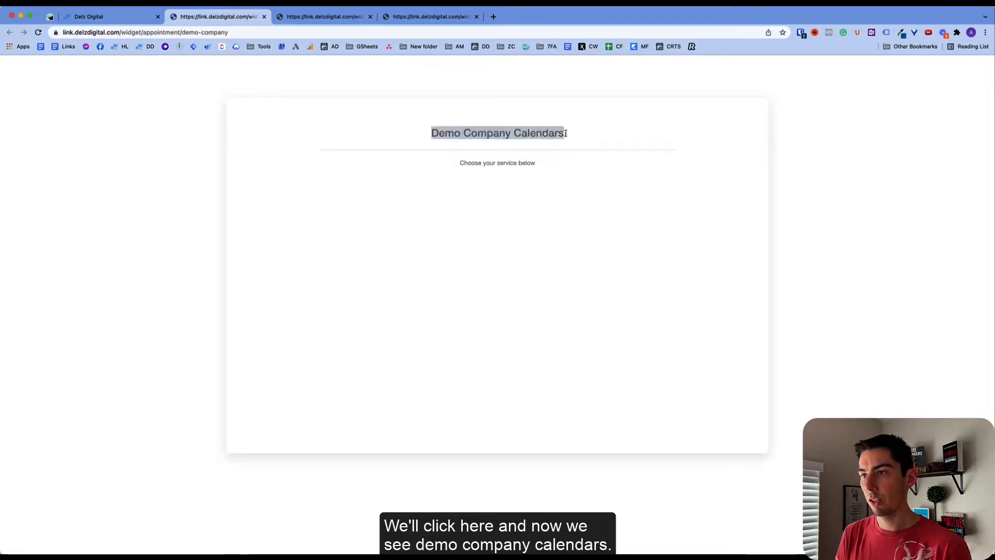
{"action": "left_click_drag", "start_coordinate": [460, 163], "coordinate": [561, 166]}
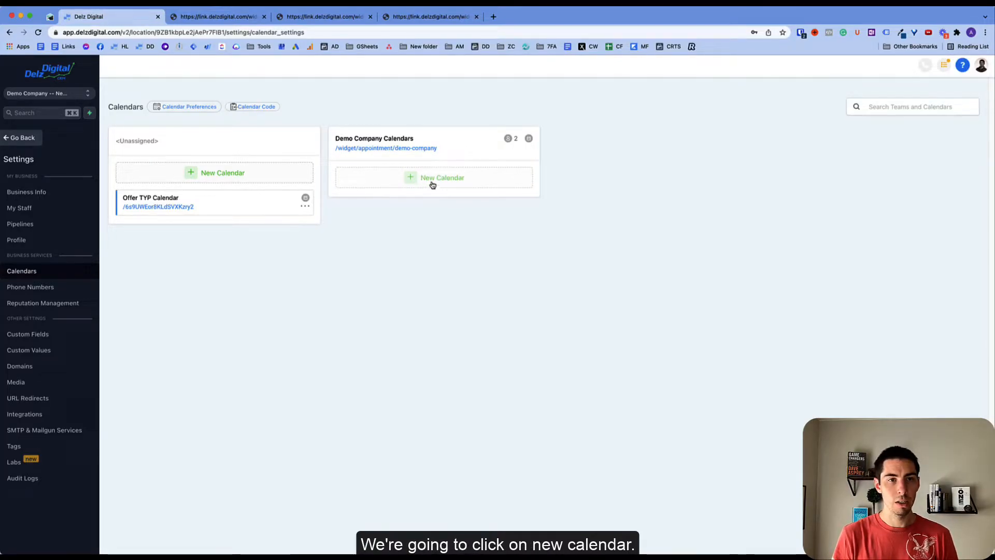
- Start a new calendar with both team members included
{"action": "left_click", "coordinate": [434, 187]}
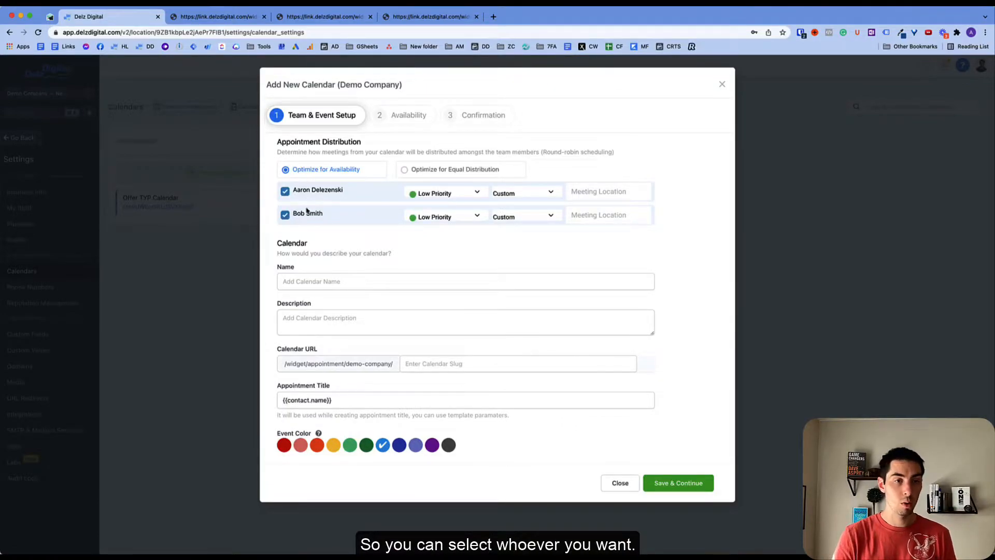
{"action": "left_click", "coordinate": [285, 215]}
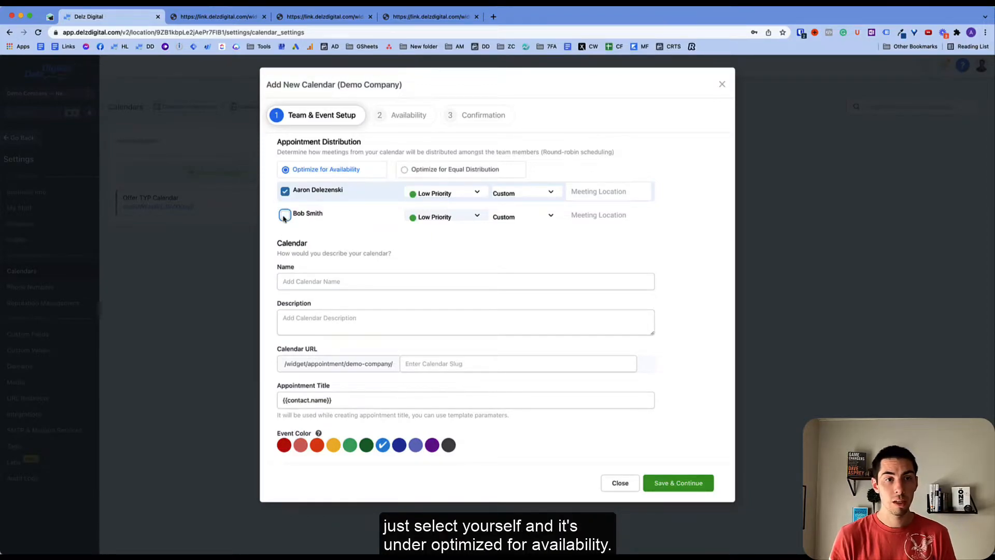
{"action": "left_click", "coordinate": [285, 215]}
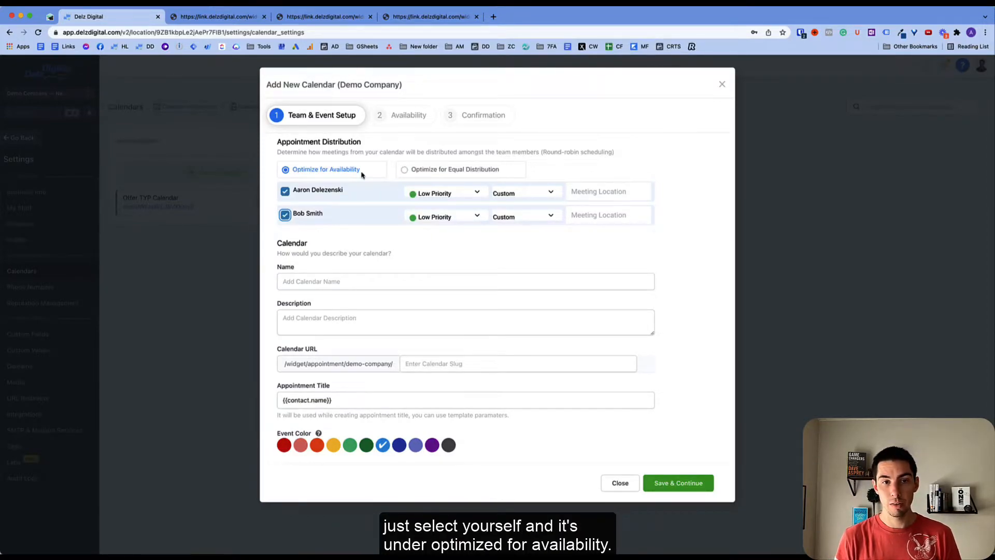
- Set the first member to High Priority and choose Zoom as their meeting location
{"action": "left_click", "coordinate": [451, 196]}
{"action": "left_click", "coordinate": [449, 208]}
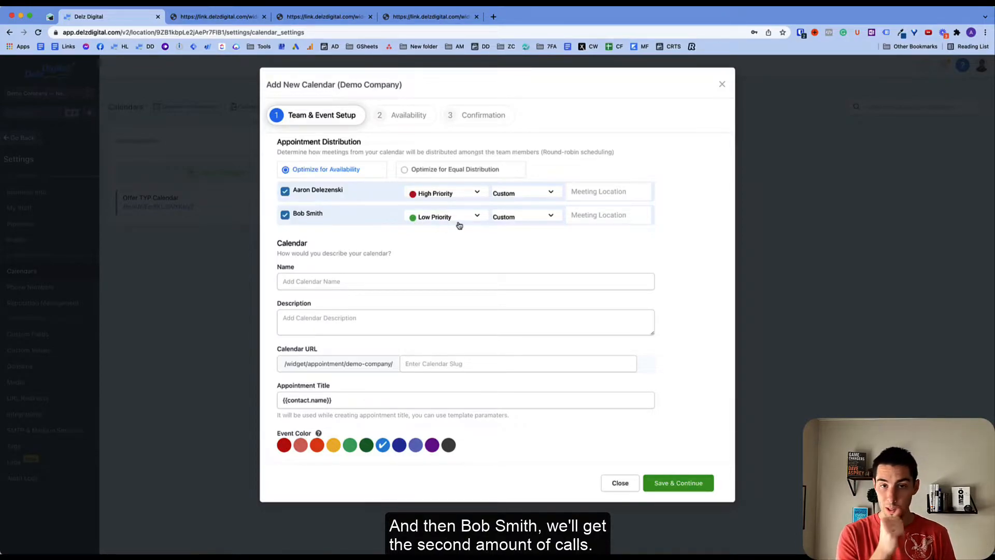
{"action": "left_click", "coordinate": [529, 194]}
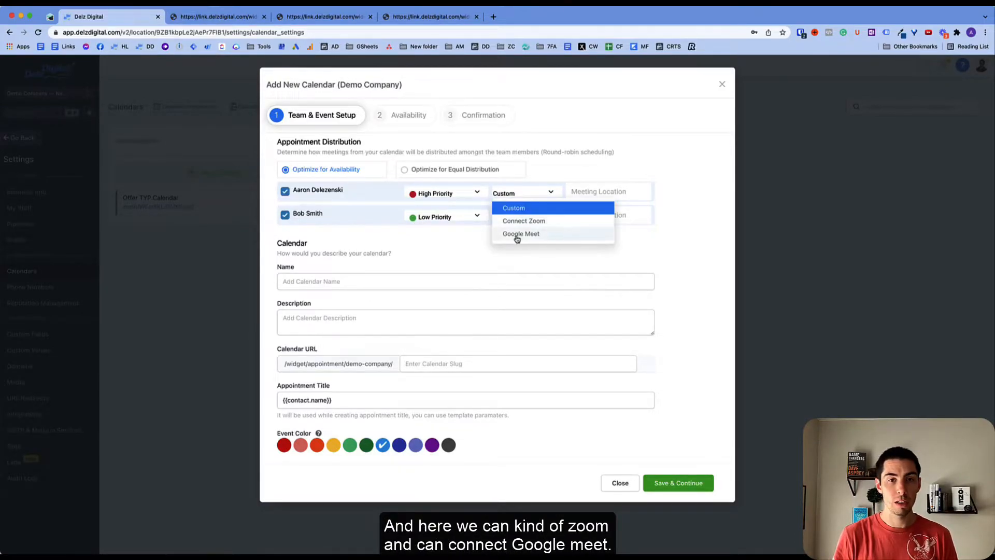
{"action": "left_click", "coordinate": [523, 221]}
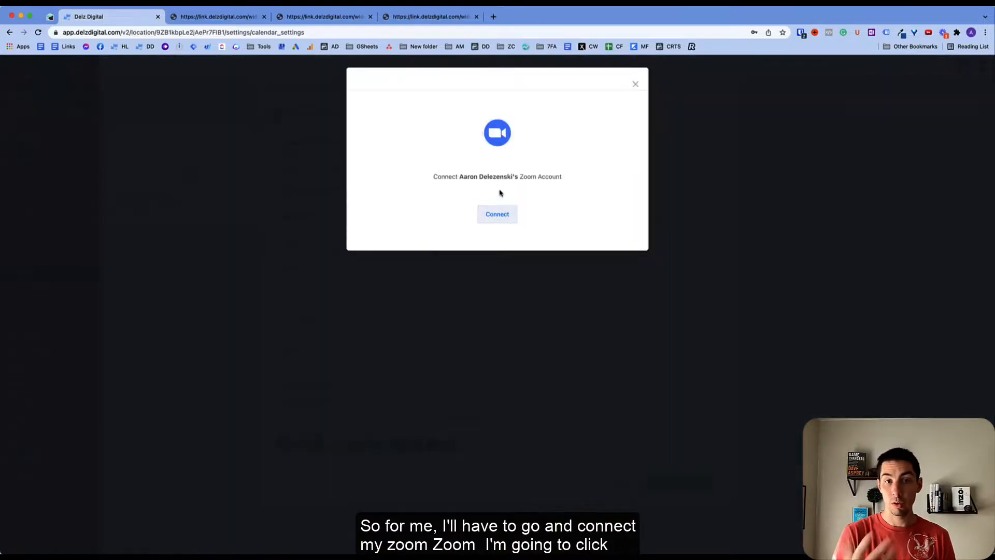
- Connect the first member's Zoom account by authorizing LeadConnector with shared access permissions
{"action": "left_click", "coordinate": [501, 214]}
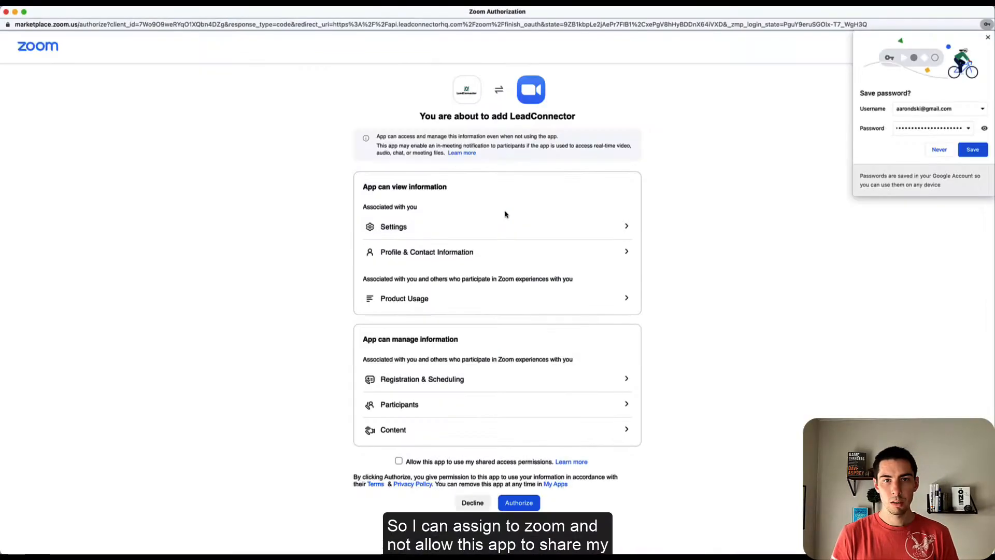
{"action": "left_click", "coordinate": [399, 462]}
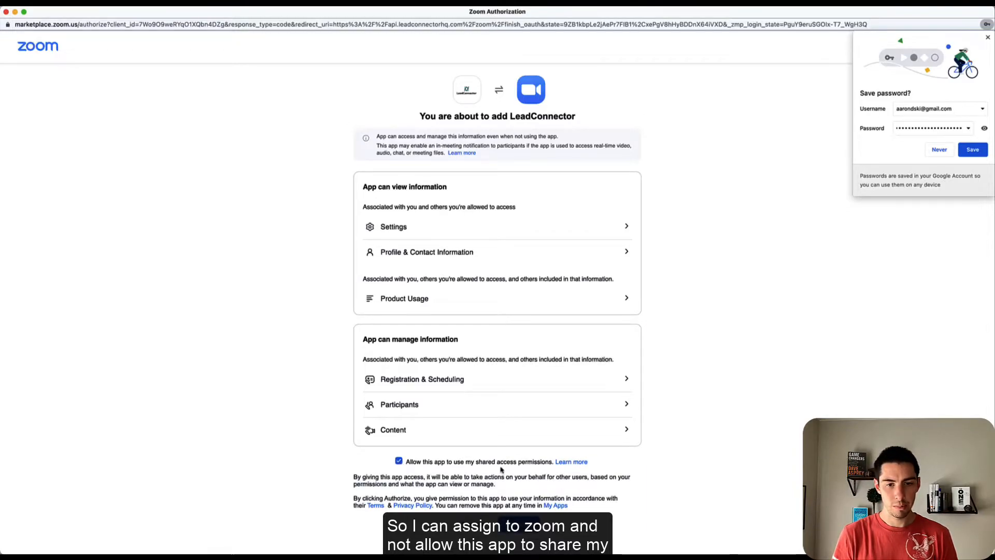
{"action": "left_click", "coordinate": [518, 524]}
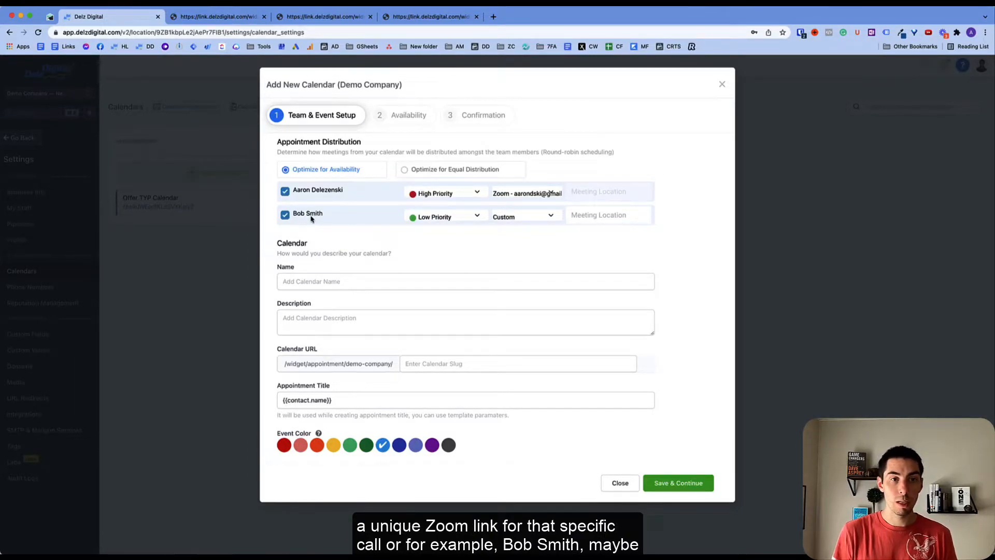
- Enter a phone number as the second member's meeting location and name the calendar 'Discovery Call'
{"action": "left_click", "coordinate": [588, 217]}
{"action": "type", "text": "915-5"}
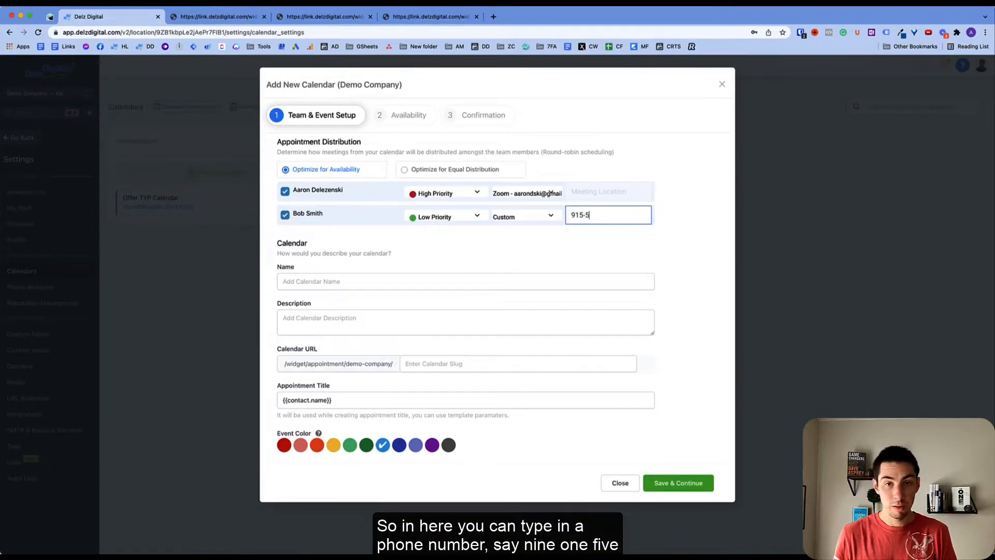
{"action": "type", "text": "55-5555"}
{"action": "left_click", "coordinate": [585, 237]}
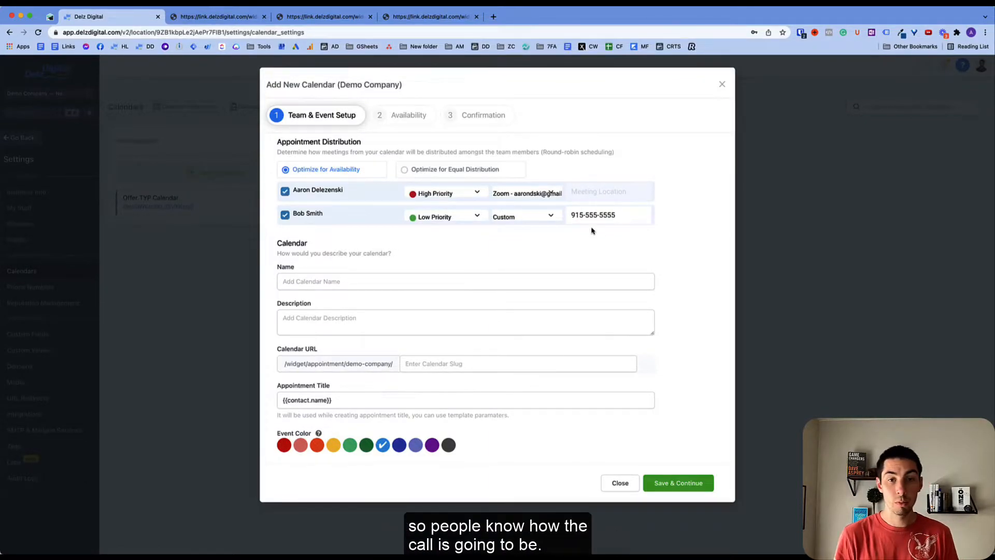
{"action": "left_click", "coordinate": [300, 280]}
{"action": "type", "text": "Discovery Call"}
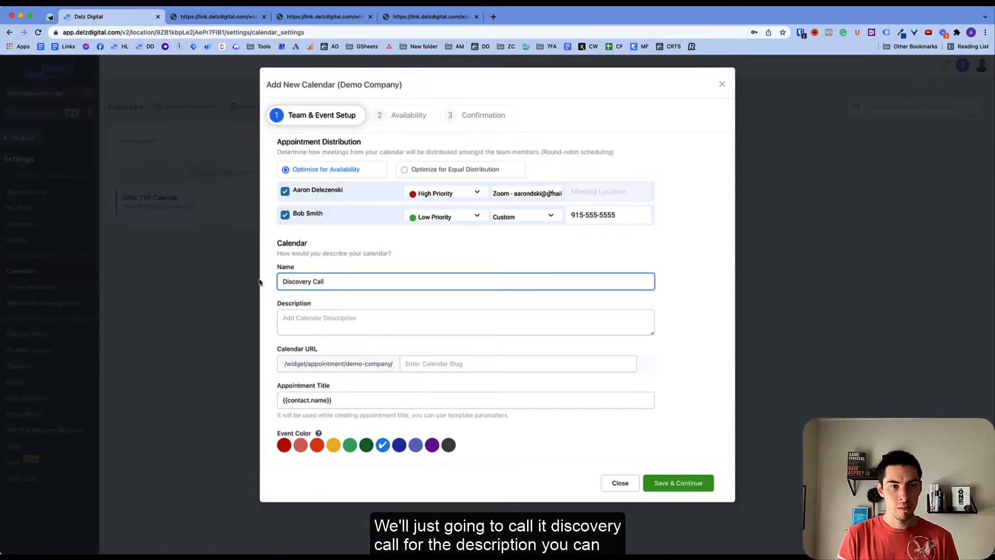
- Describe the calendar as 'Discovery Call to see how we can scale your business.'
{"action": "left_click", "coordinate": [302, 322]}
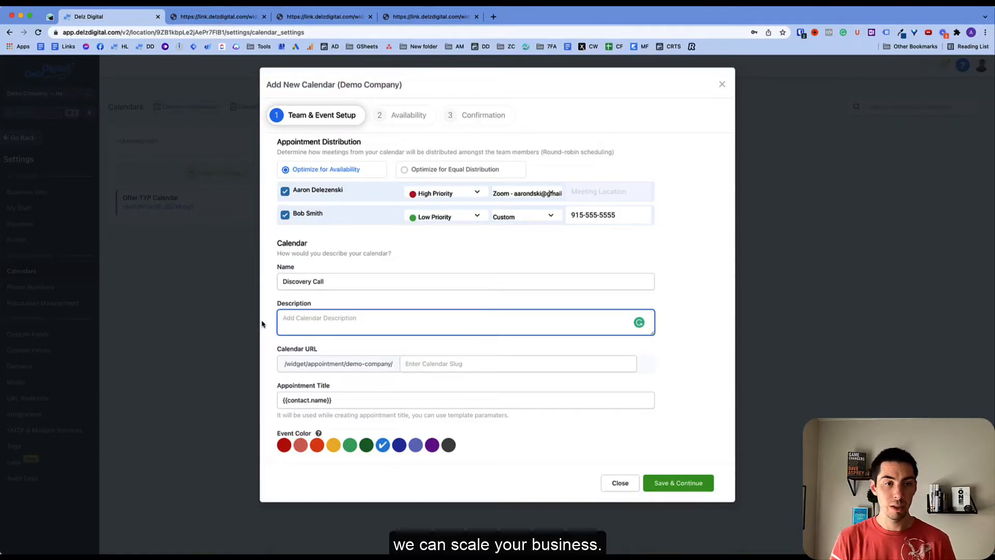
{"action": "type", "text": "Discovery Call to see how we can scale your business.c"}
{"action": "left_click", "coordinate": [280, 349]}
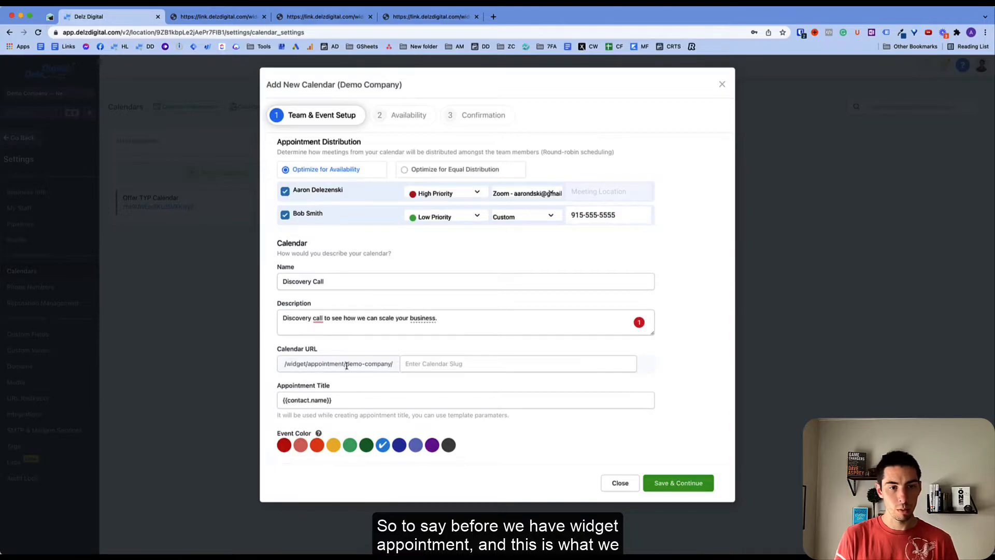
- Enter 'booking' as the calendar's URL slug
{"action": "left_click_drag", "start_coordinate": [347, 366], "coordinate": [393, 366]}
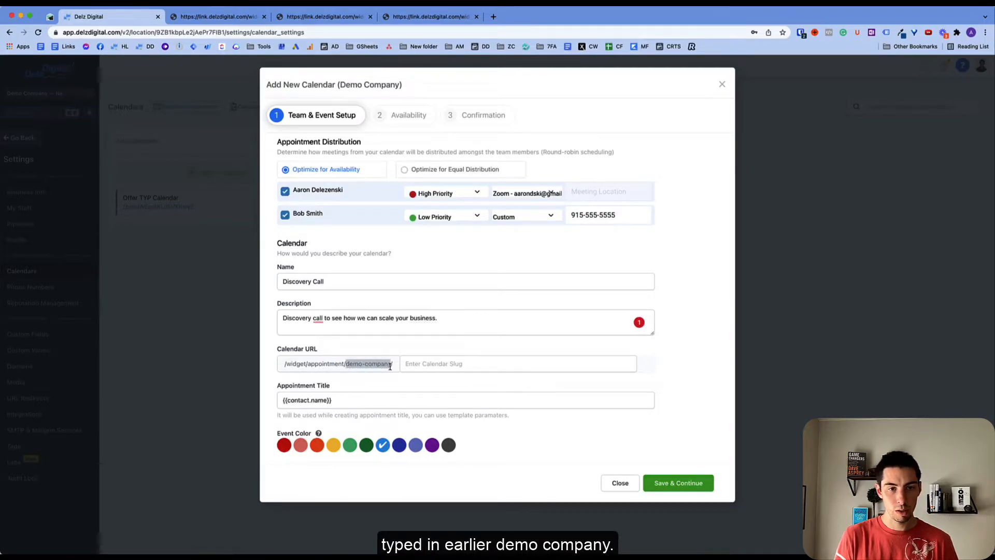
{"action": "left_click", "coordinate": [420, 368]}
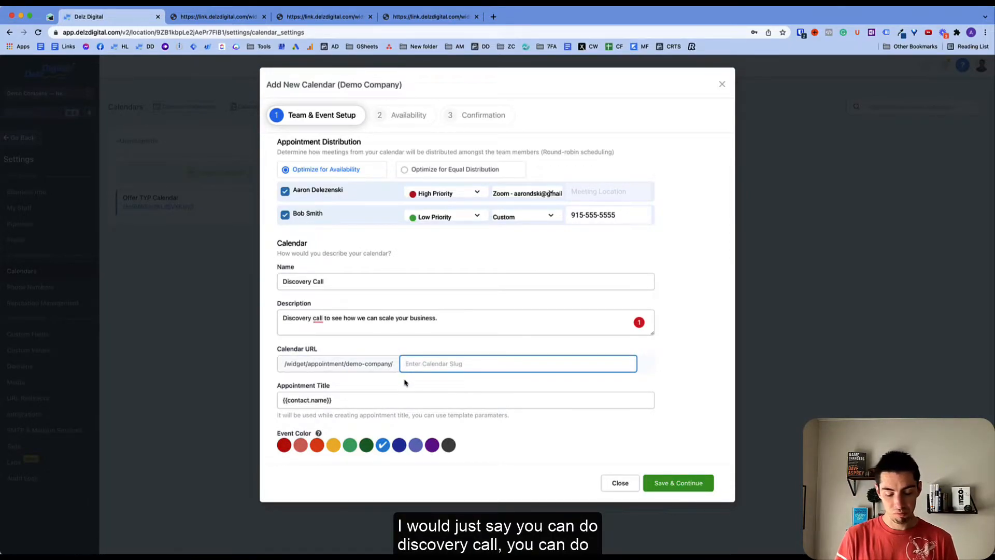
{"action": "type", "text": "disc"}
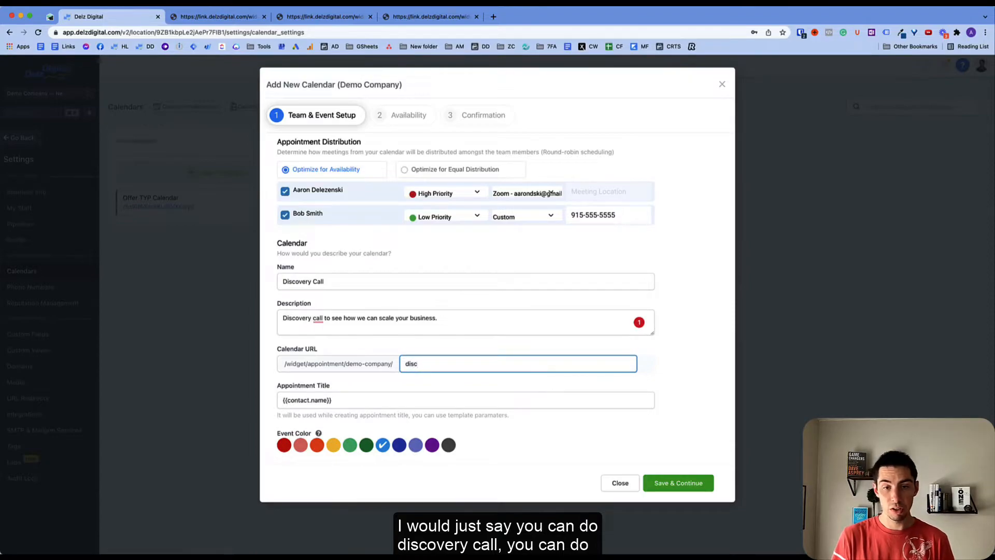
{"action": "key", "text": "BackSpace"}
{"action": "key", "text": "BackSpace"}
{"action": "key", "text": "BackSpace"}
{"action": "key", "text": "BackSpace"}
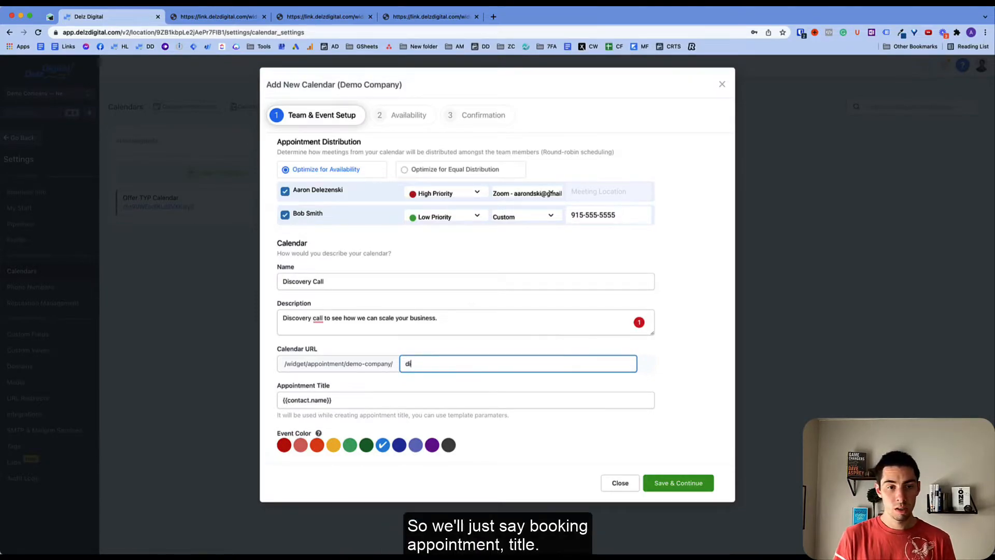
{"action": "type", "text": "booking"}
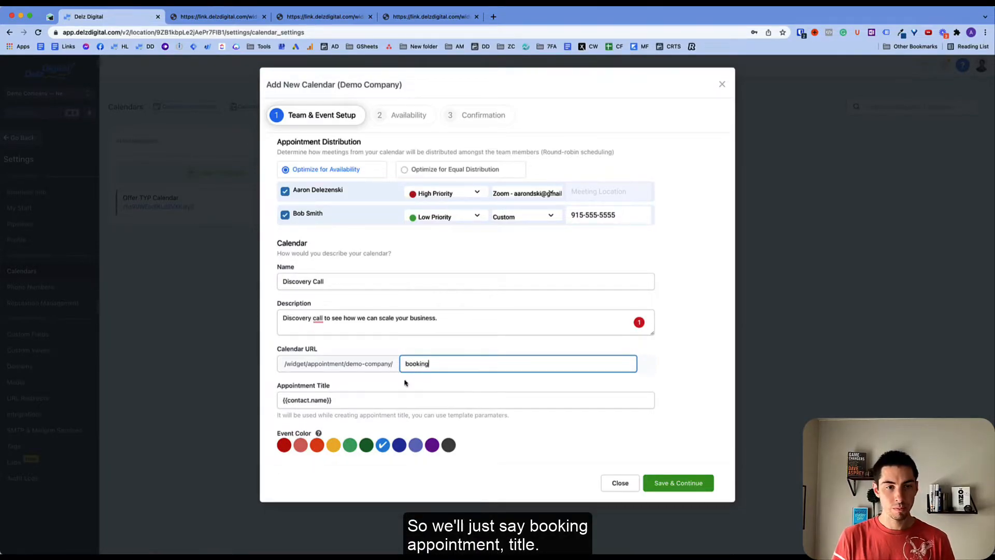
{"action": "left_click", "coordinate": [341, 399]}
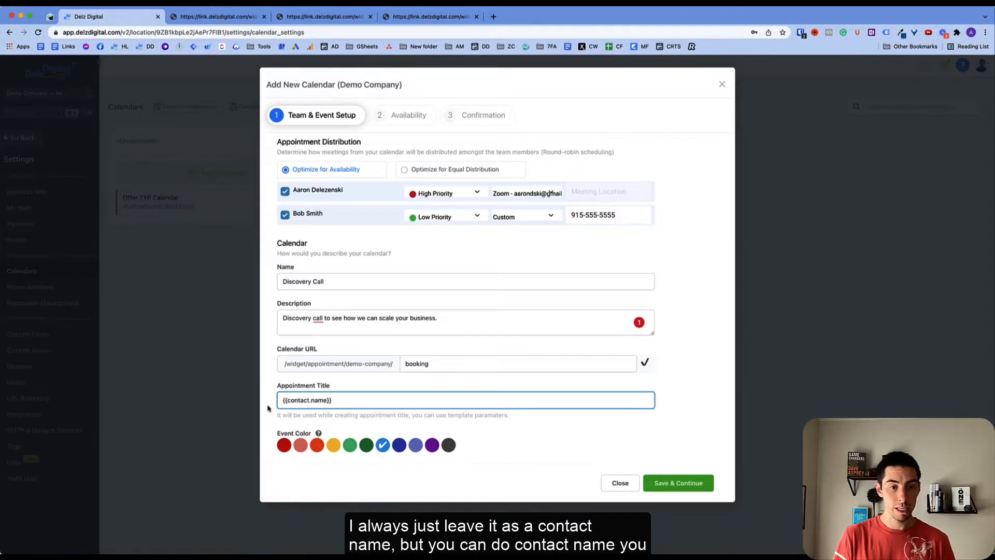
- Make the appointment title '{{contact.name}} with {{user.name}}' and save the calendar setup
{"action": "type", "text": "with "}
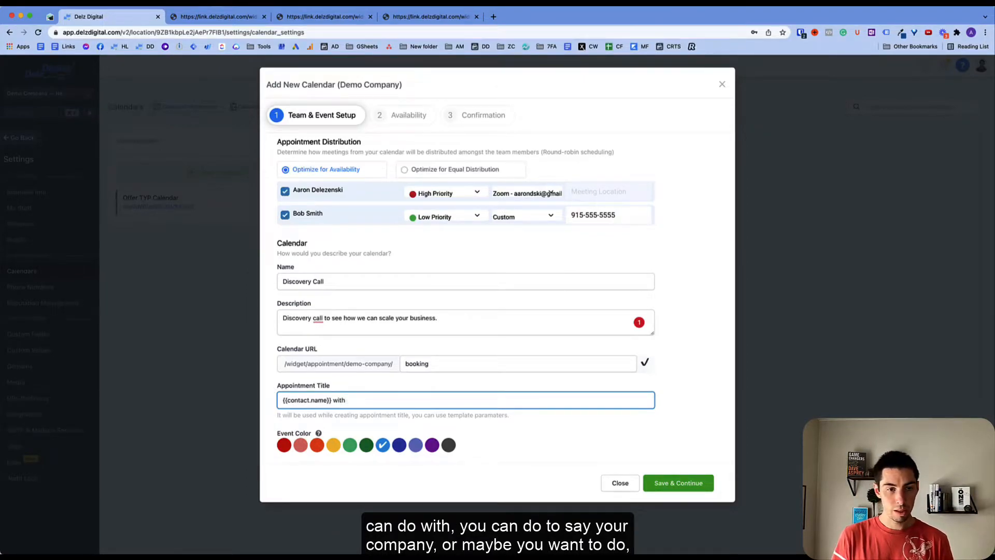
{"action": "type", "text": "Democ Company"}
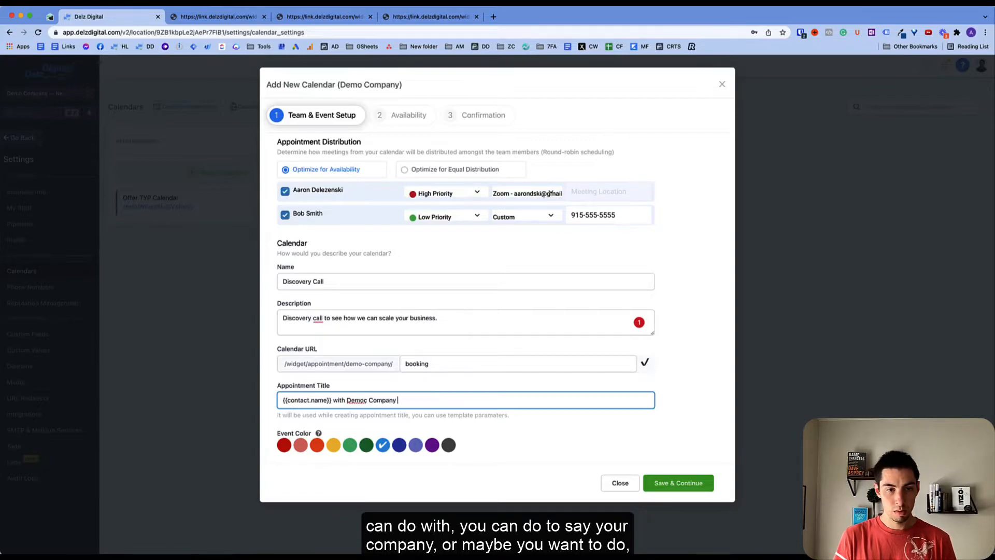
{"action": "key", "text": "alt+BackSpace"}
{"action": "key", "text": "alt+BackSpace"}
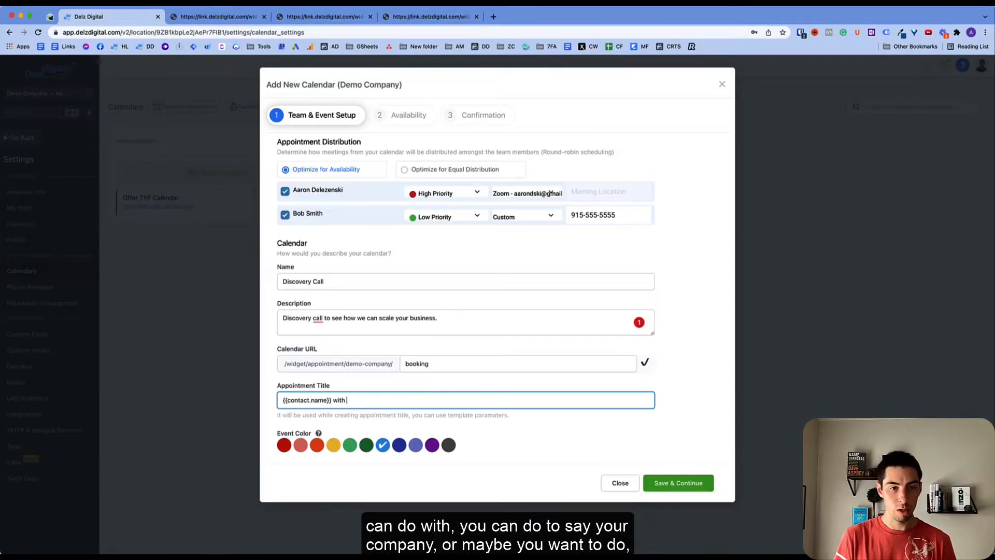
{"action": "type", "text": "{{"}
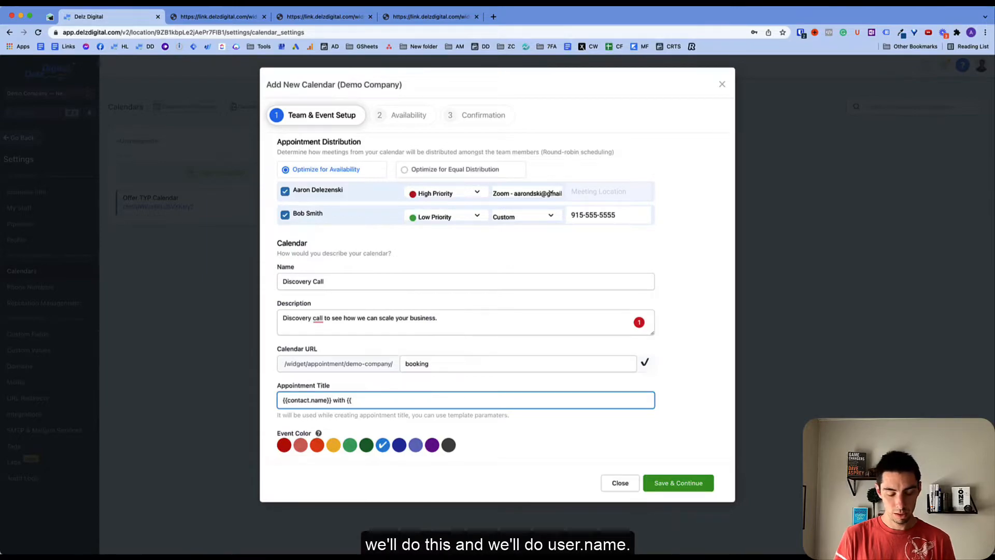
{"action": "type", "text": "user.name}"}
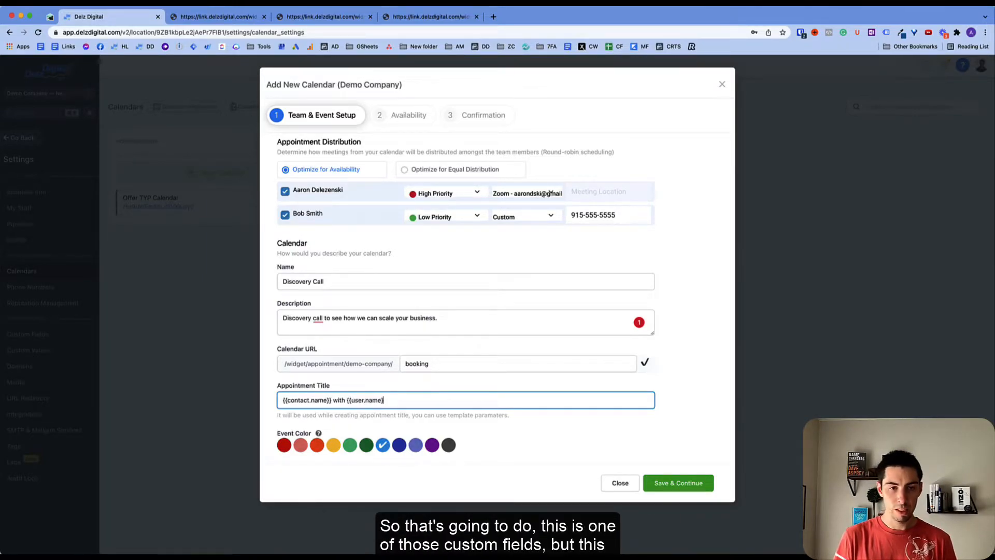
{"action": "type", "text": "}"}
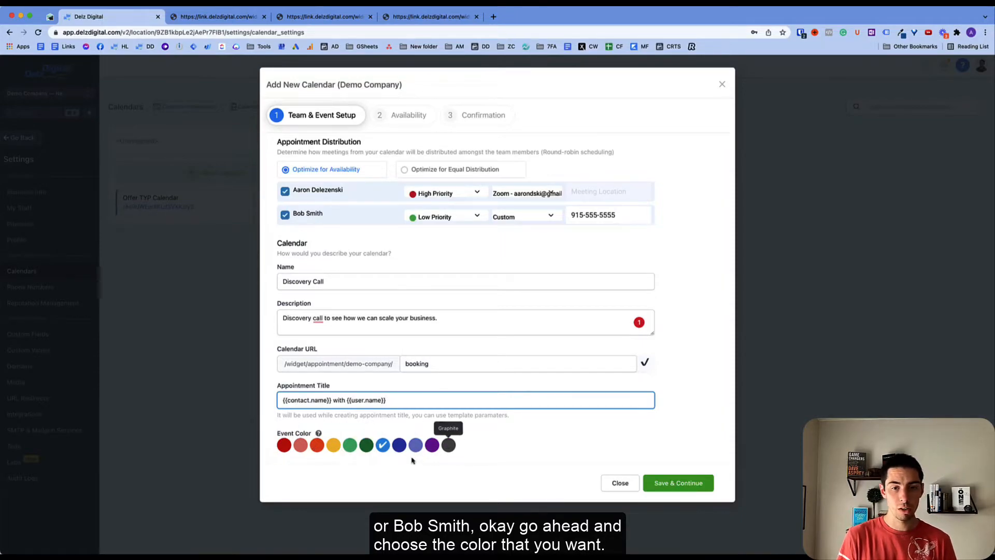
{"action": "left_click", "coordinate": [678, 483]}
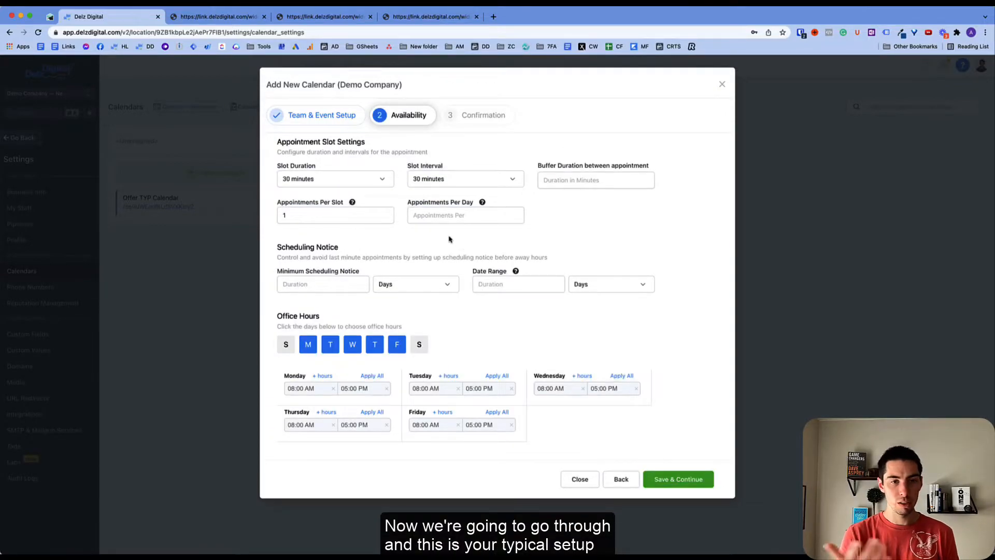
- Set a 20-minute slot duration, 15-minute slot interval and 15-minute buffer duration
{"action": "left_click", "coordinate": [310, 179]}
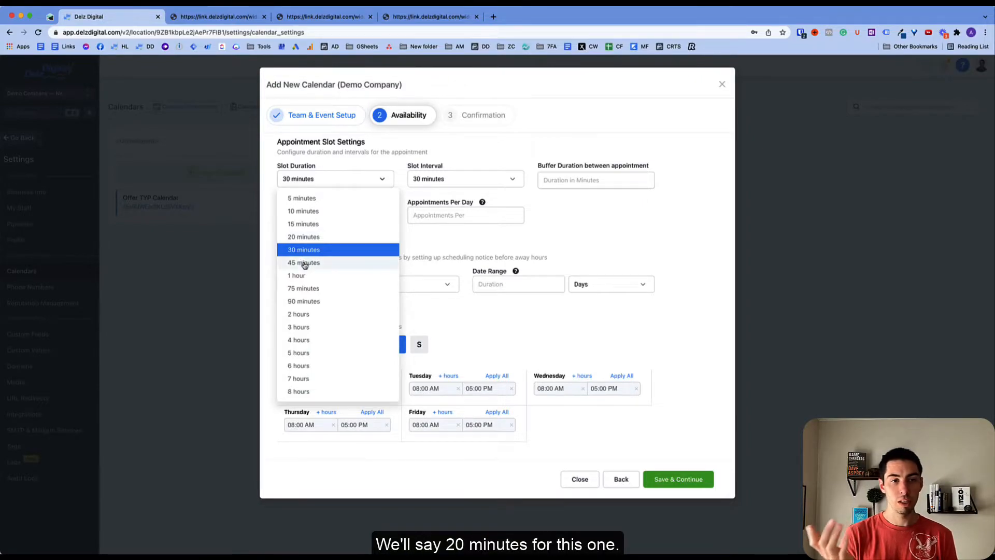
{"action": "left_click", "coordinate": [310, 237]}
{"action": "left_click", "coordinate": [431, 181]}
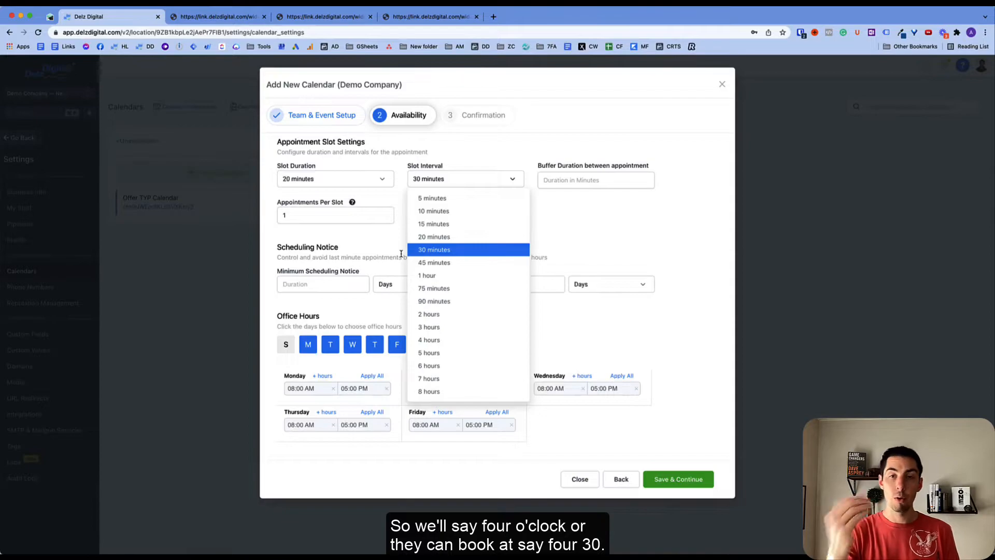
{"action": "left_click", "coordinate": [428, 225]}
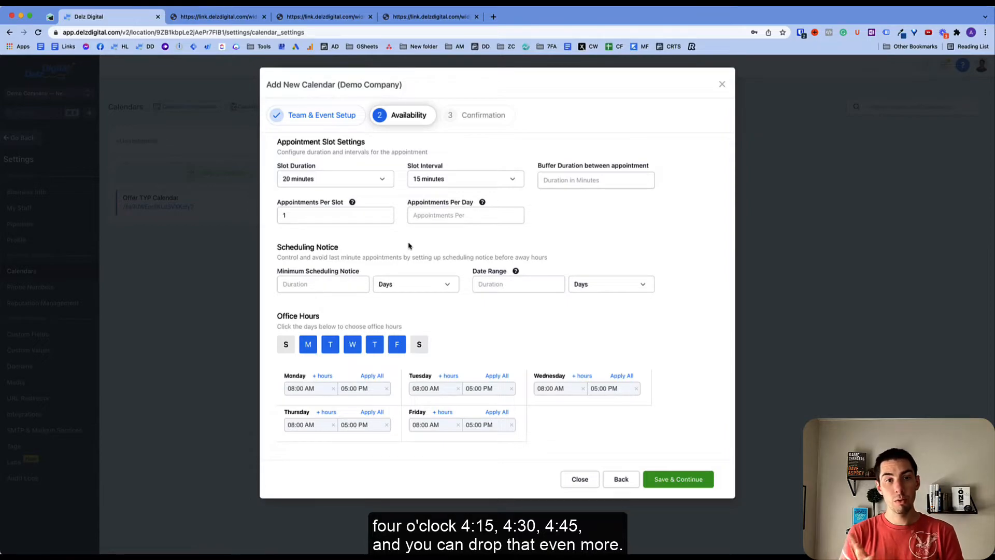
{"action": "left_click", "coordinate": [460, 180]}
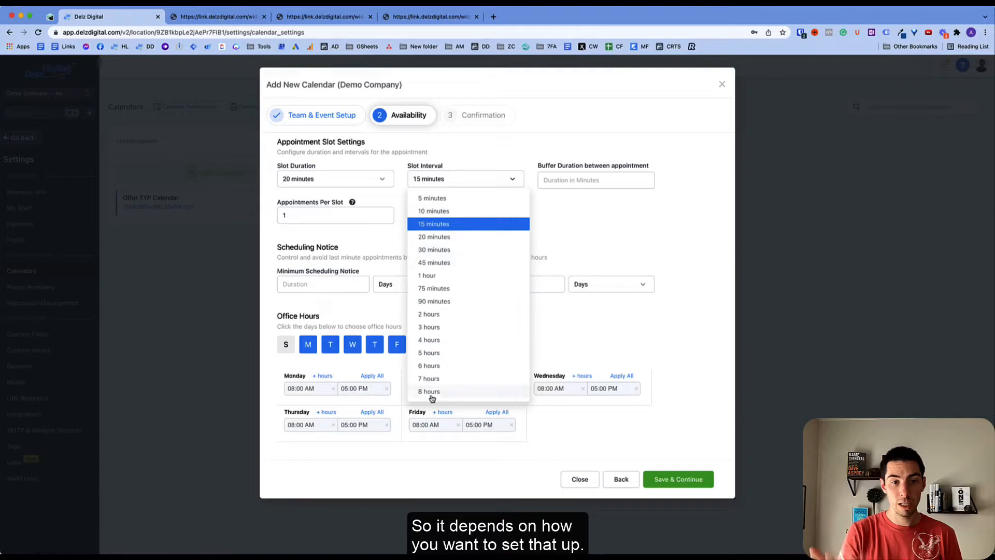
{"action": "left_click", "coordinate": [394, 236]}
{"action": "left_click", "coordinate": [576, 180]}
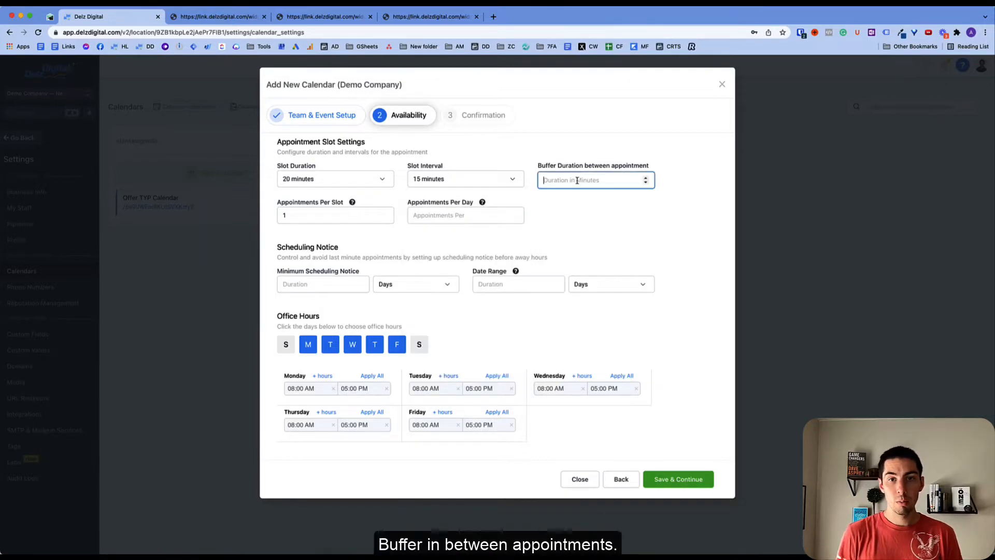
{"action": "type", "text": "15"}
{"action": "left_click", "coordinate": [557, 206]}
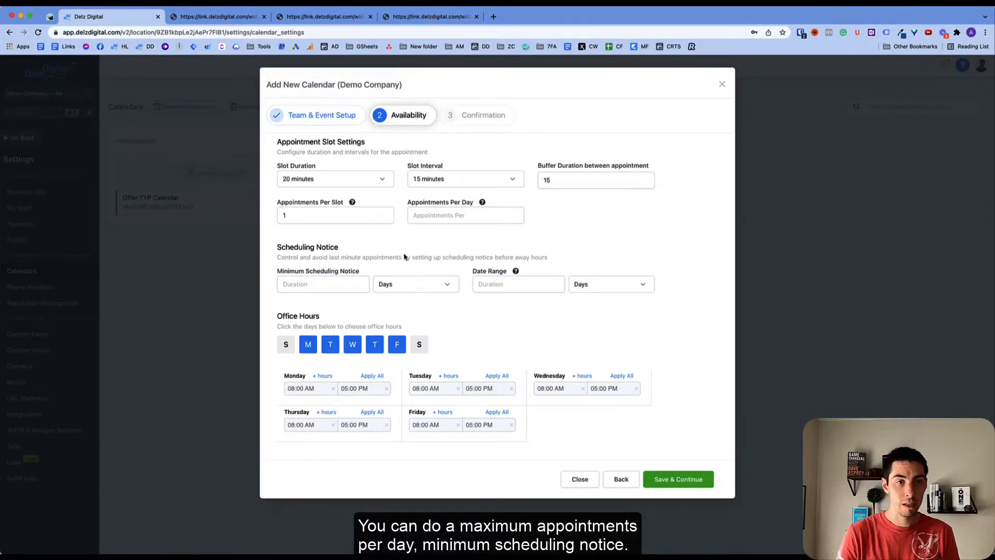
- Set a 4-hour minimum scheduling notice and a 3-day booking date range
{"action": "left_click", "coordinate": [315, 285]}
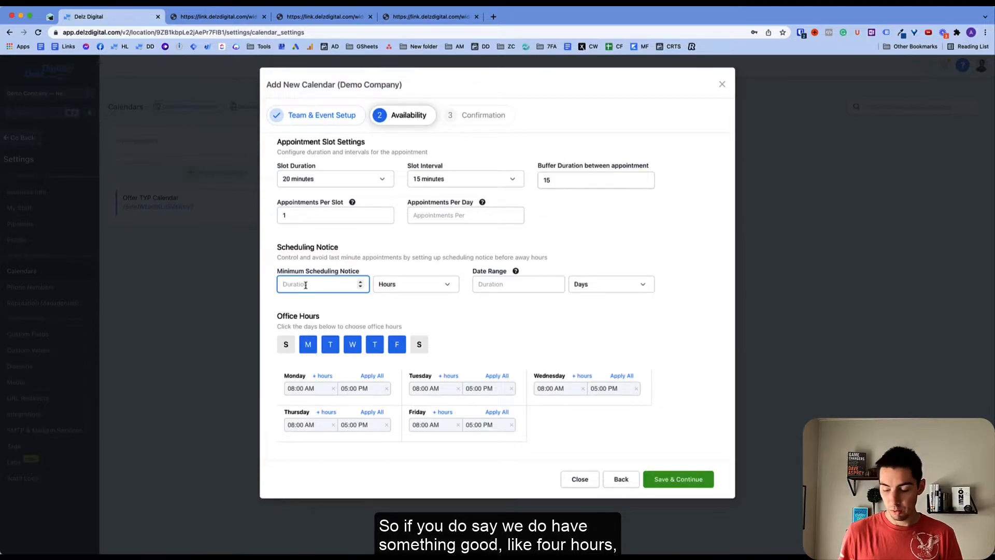
{"action": "type", "text": "4"}
{"action": "left_click", "coordinate": [291, 306]}
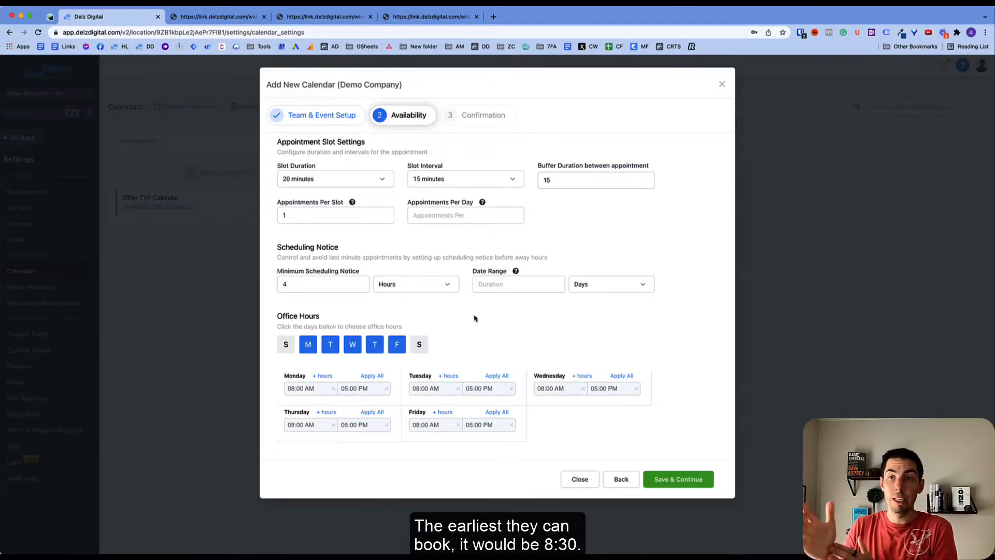
{"action": "left_click", "coordinate": [486, 286]}
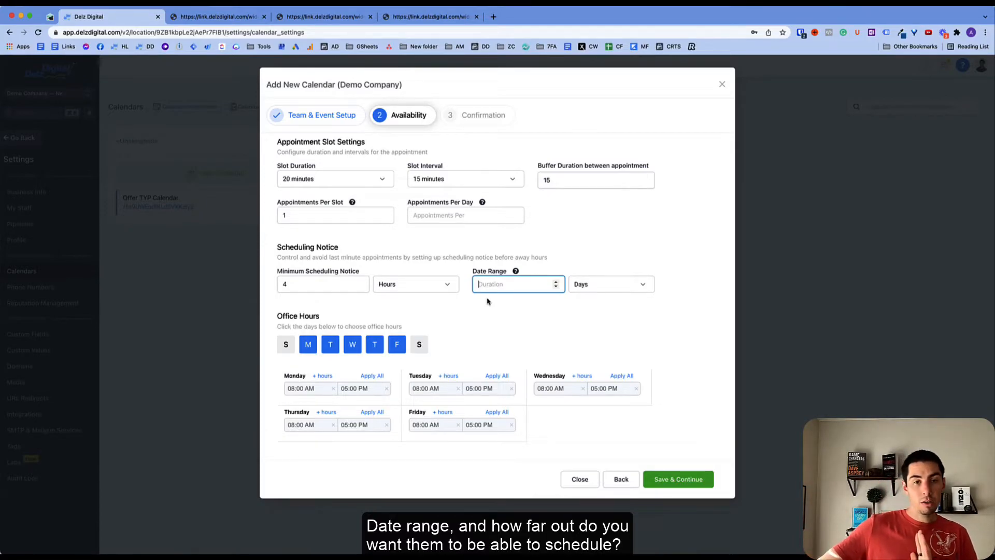
{"action": "type", "text": "5"}
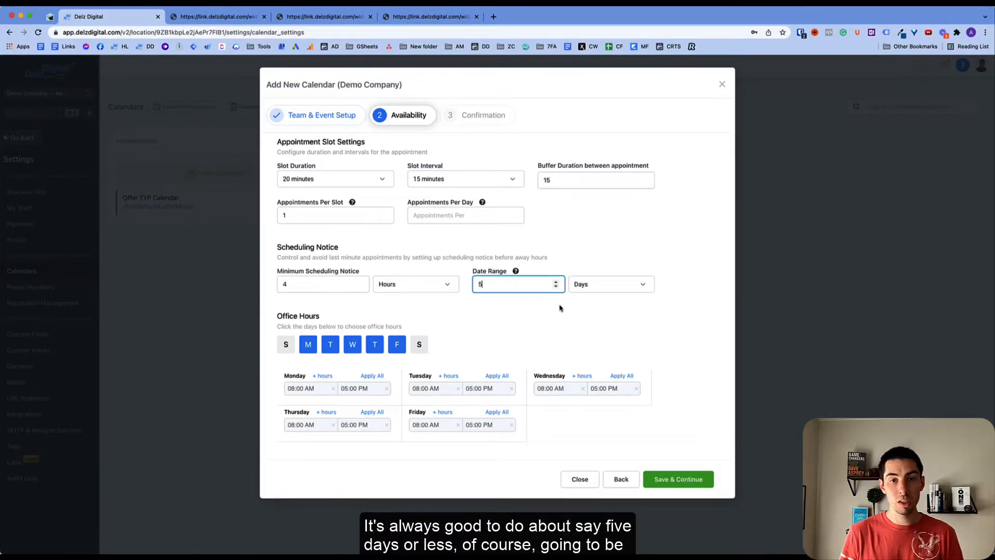
{"action": "left_click", "coordinate": [508, 307]}
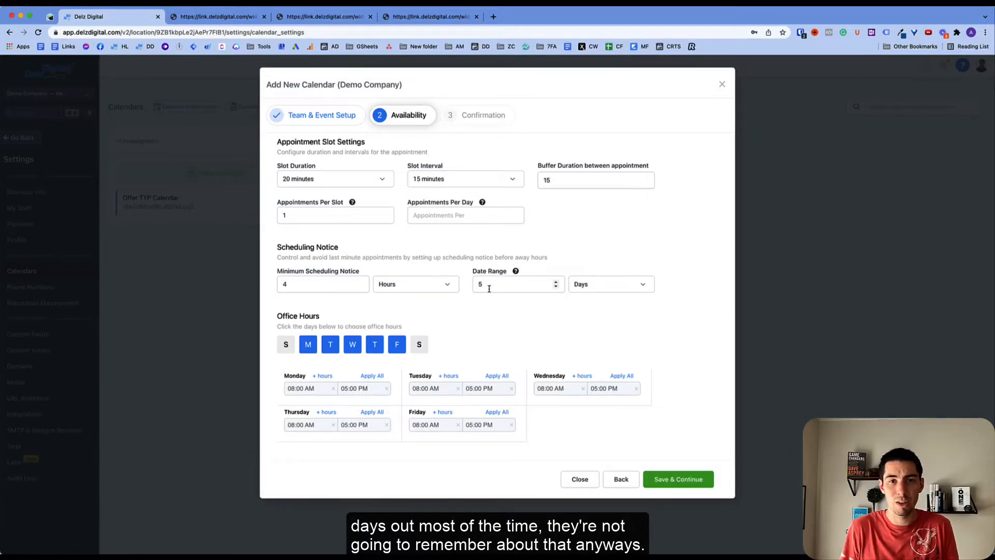
{"action": "left_click", "coordinate": [488, 289]}
{"action": "key", "text": "BackSpace"}
{"action": "type", "text": "3"}
{"action": "left_click", "coordinate": [510, 310]}
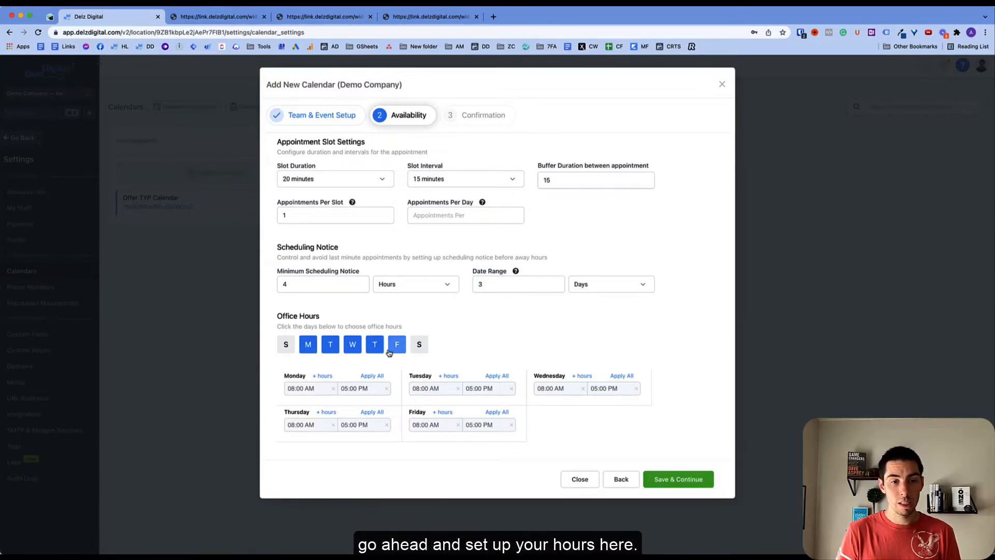
- Add Saturday office hours from 10:00 AM to 12:00 PM and save the availability
{"action": "left_click", "coordinate": [418, 345]}
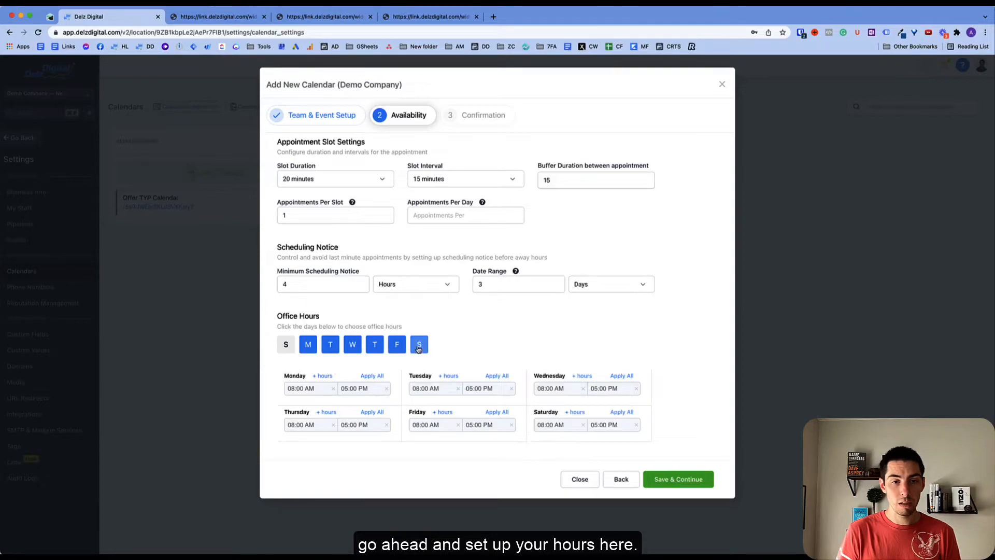
{"action": "left_click", "coordinate": [558, 426]}
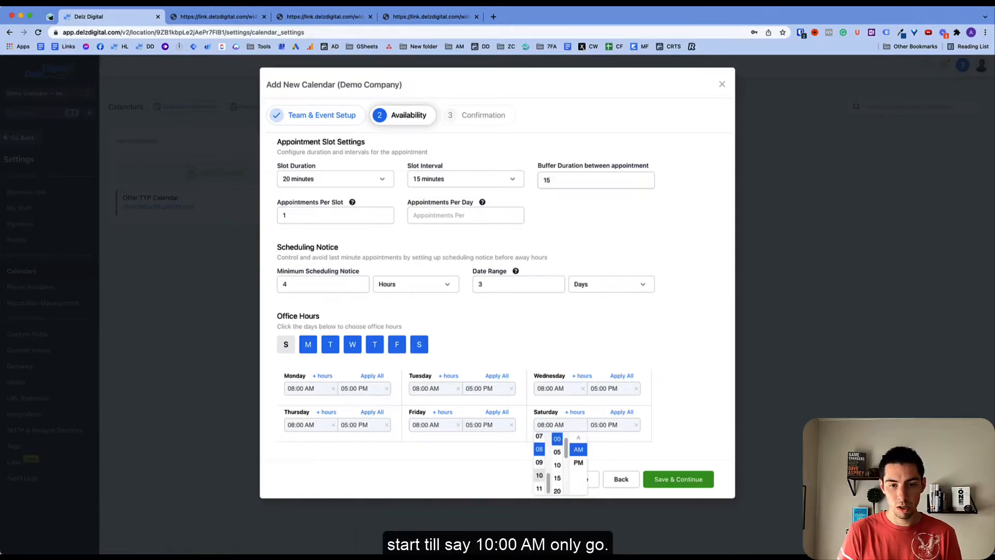
{"action": "left_click", "coordinate": [539, 475]}
{"action": "left_click", "coordinate": [594, 426]}
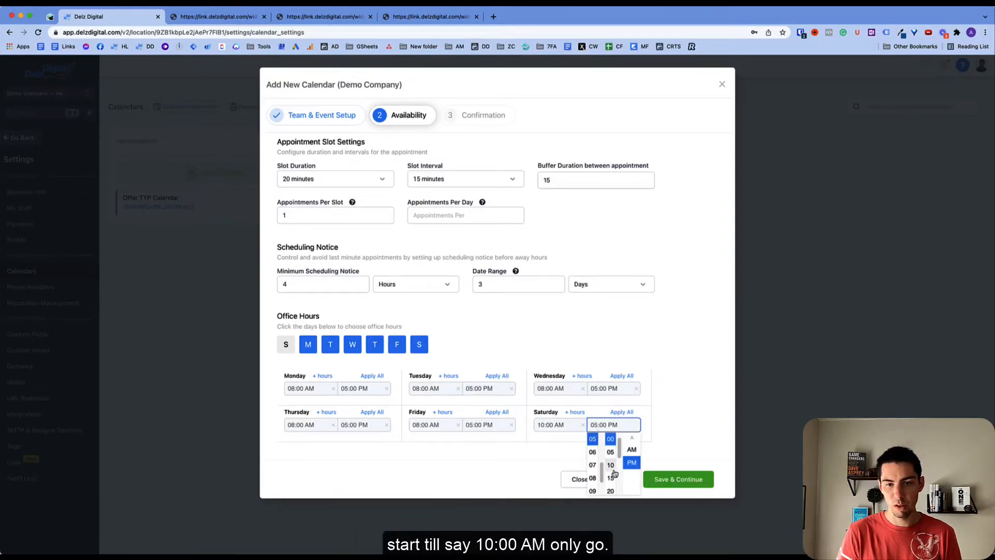
{"action": "scroll", "coordinate": [591, 455], "scroll_direction": "up", "scroll_amount": 3}
{"action": "left_click", "coordinate": [592, 451]}
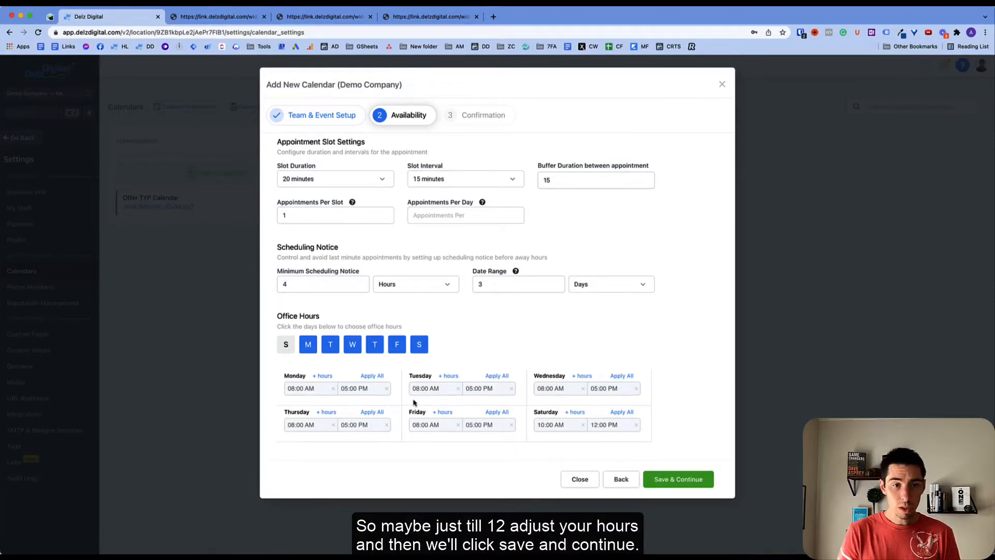
{"action": "left_click", "coordinate": [660, 482]}
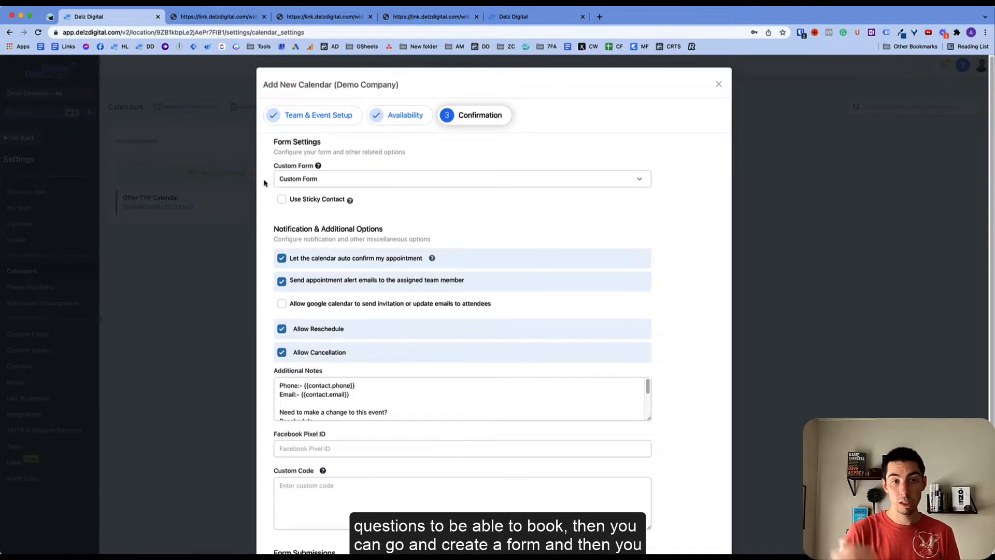
- Keep Custom Form as the booking form and enable Use Sticky Contact
{"action": "left_click", "coordinate": [308, 182]}
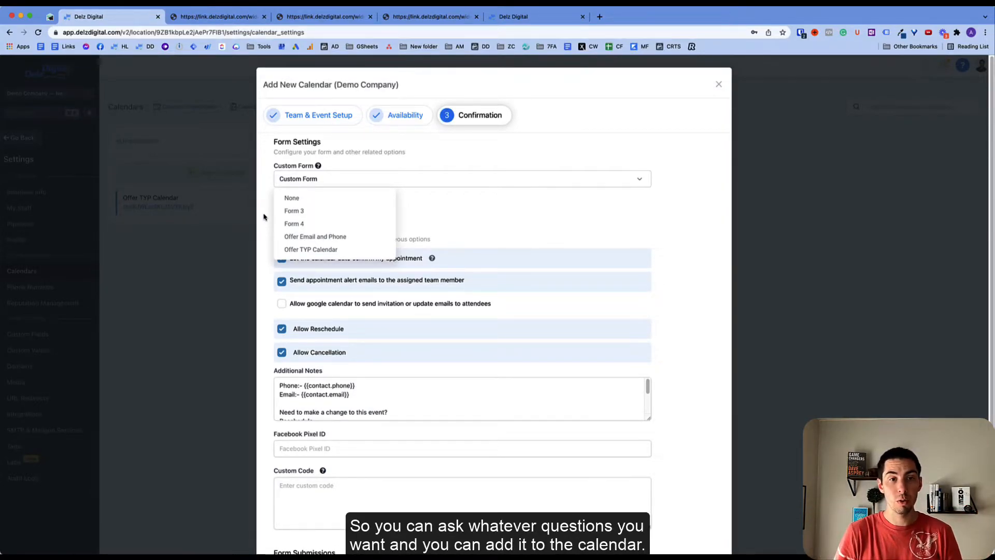
{"action": "left_click", "coordinate": [278, 185]}
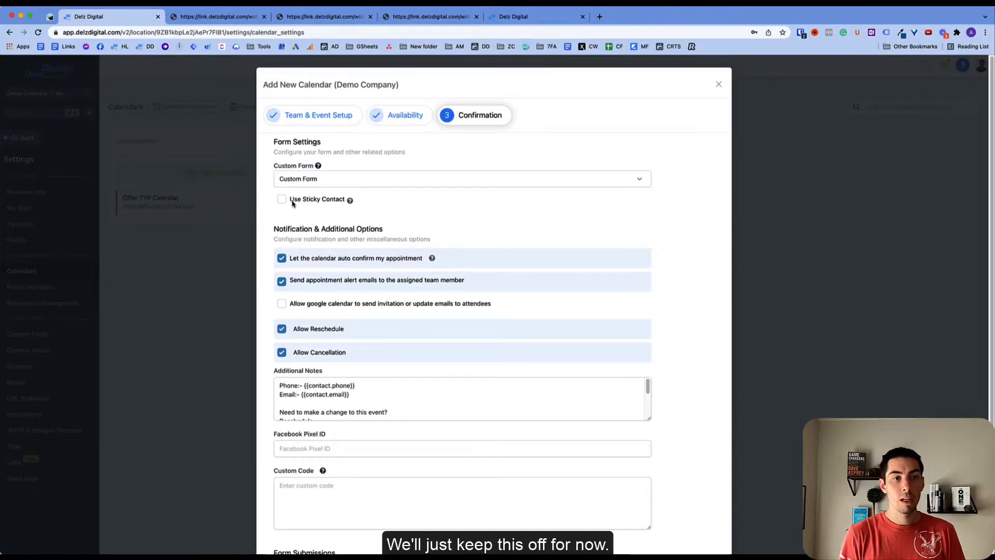
{"action": "left_click_drag", "start_coordinate": [290, 200], "coordinate": [346, 202]}
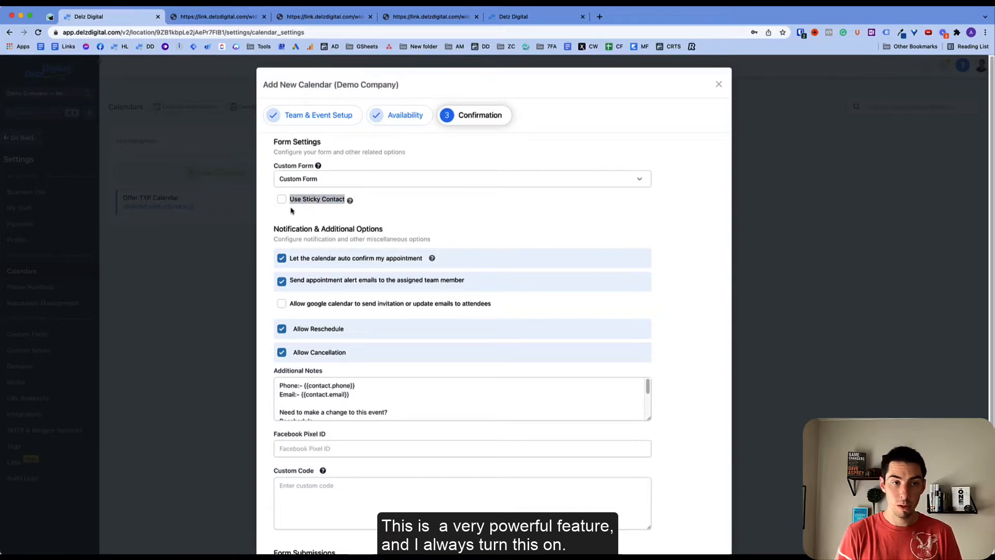
{"action": "left_click", "coordinate": [271, 202]}
{"action": "left_click", "coordinate": [280, 200]}
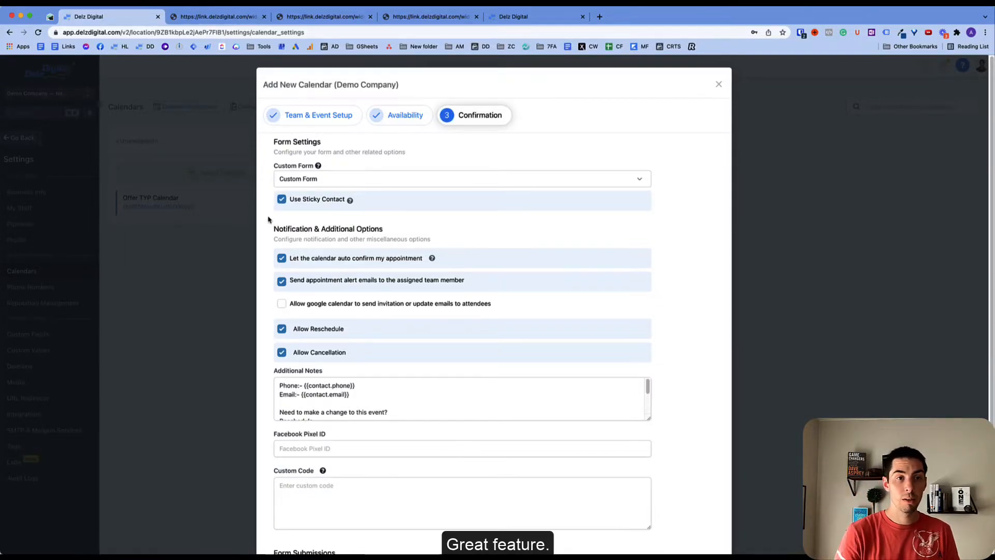
- Allow Google Calendar to email invitations and updates to attendees, and enlarge the Additional Notes box
{"action": "scroll", "coordinate": [275, 231], "scroll_direction": "down", "scroll_amount": 2}
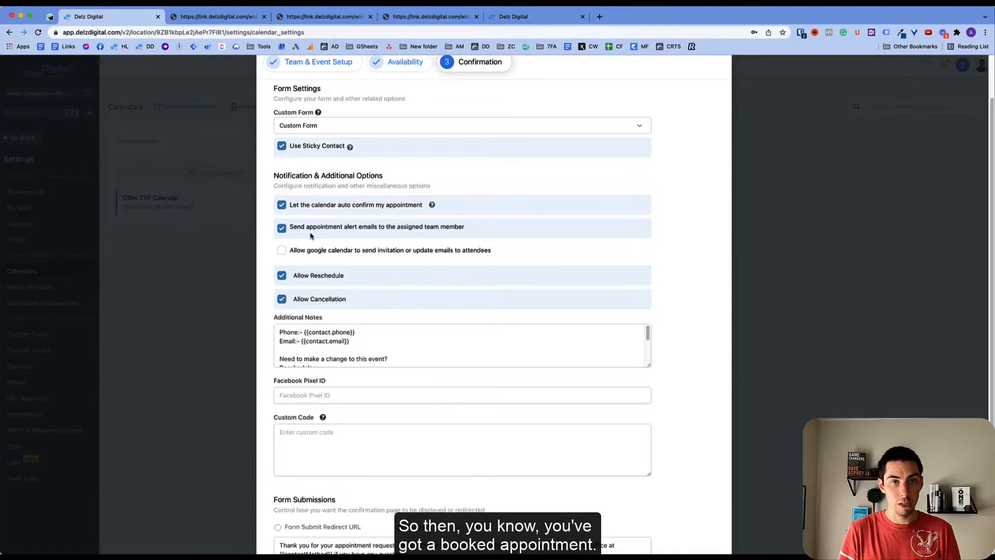
{"action": "left_click", "coordinate": [282, 251]}
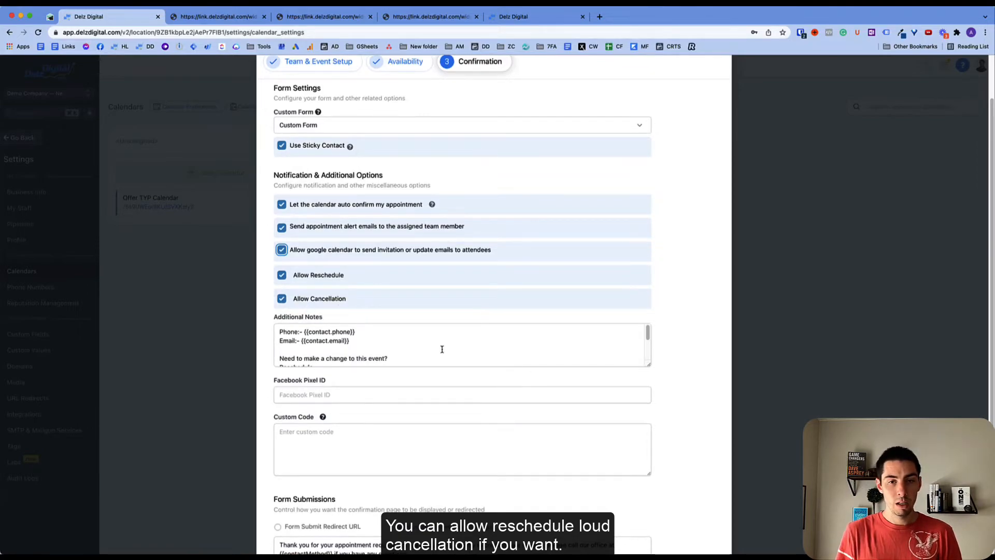
{"action": "left_click_drag", "start_coordinate": [648, 365], "coordinate": [650, 418]}
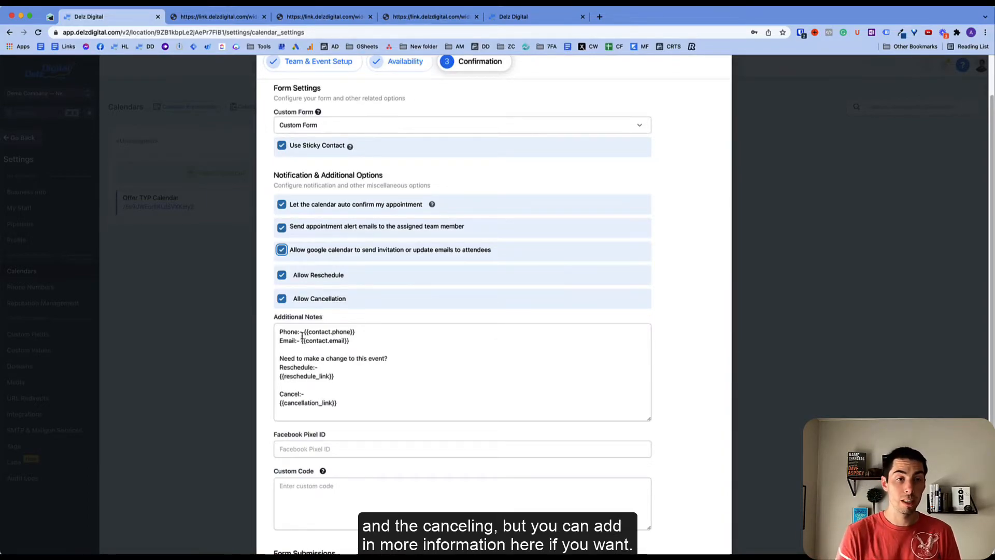
{"action": "scroll", "coordinate": [352, 374], "scroll_direction": "down", "scroll_amount": 5}
{"action": "left_click", "coordinate": [275, 318]}
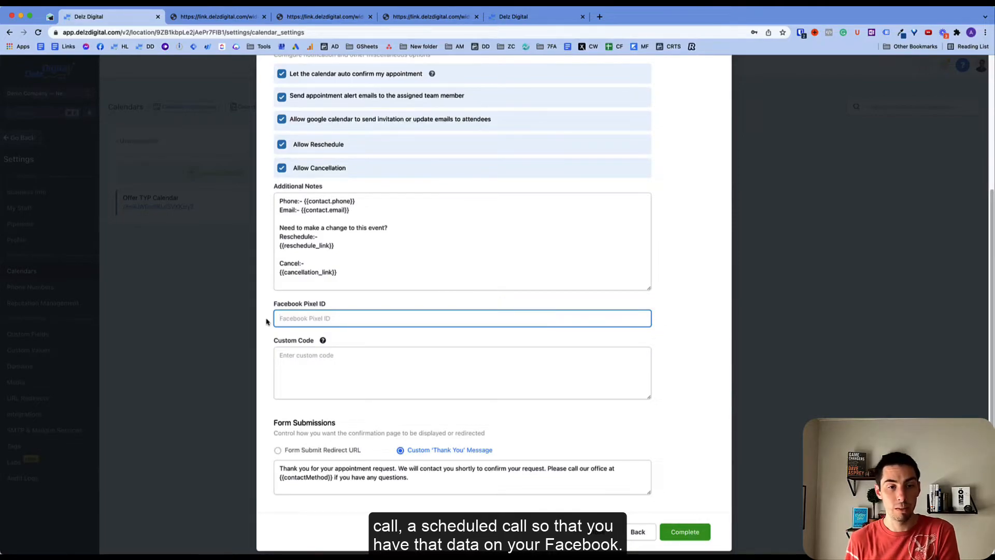
- Keep the Custom 'Thank You' Message option and complete the Discovery Call calendar
{"action": "left_click", "coordinate": [291, 360]}
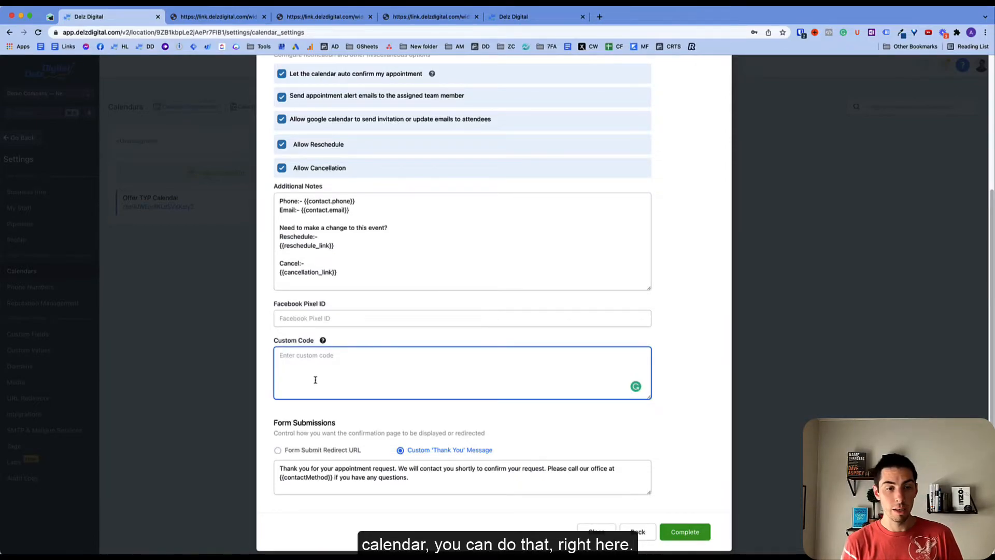
{"action": "scroll", "coordinate": [284, 433], "scroll_direction": "down", "scroll_amount": 1}
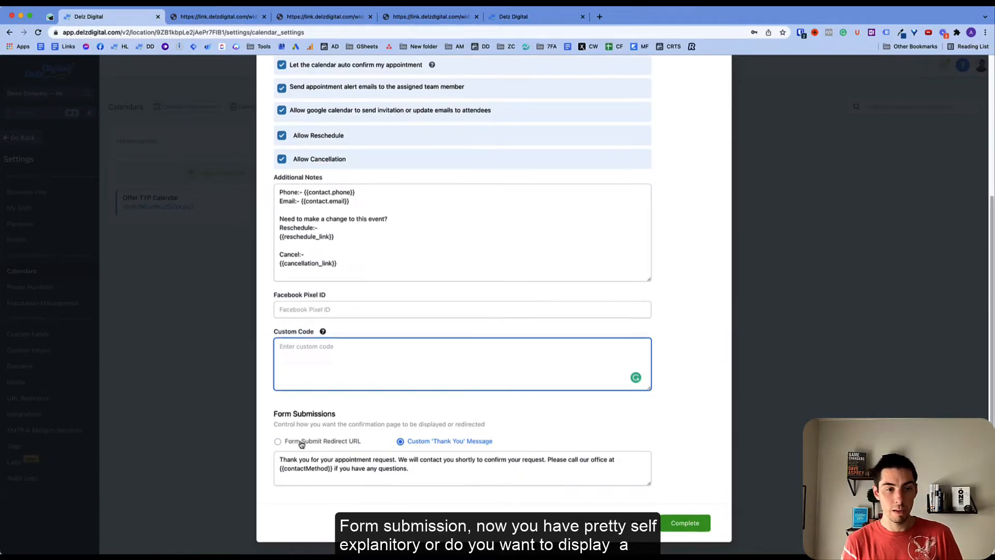
{"action": "left_click_drag", "start_coordinate": [343, 462], "coordinate": [435, 471]}
{"action": "left_click", "coordinate": [381, 465]}
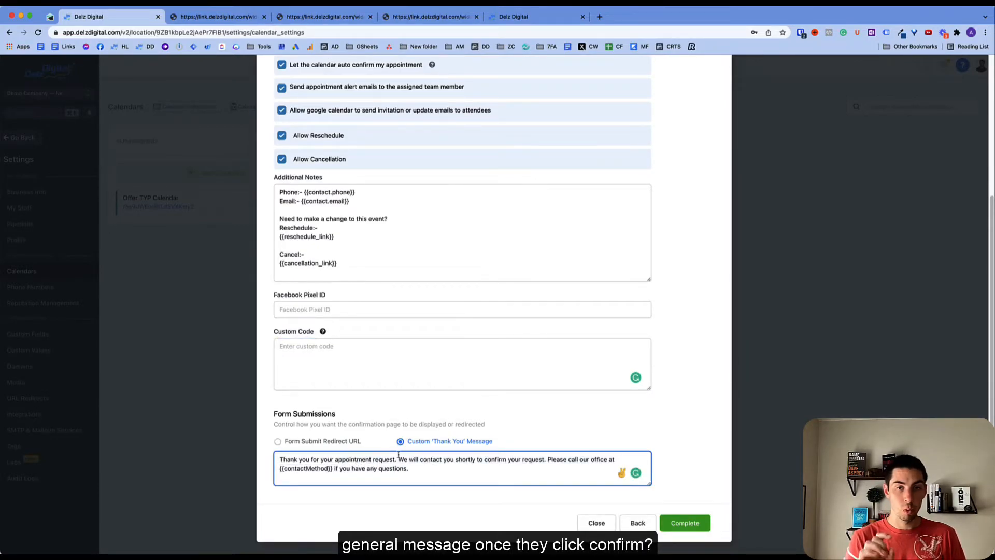
{"action": "left_click", "coordinate": [347, 442]}
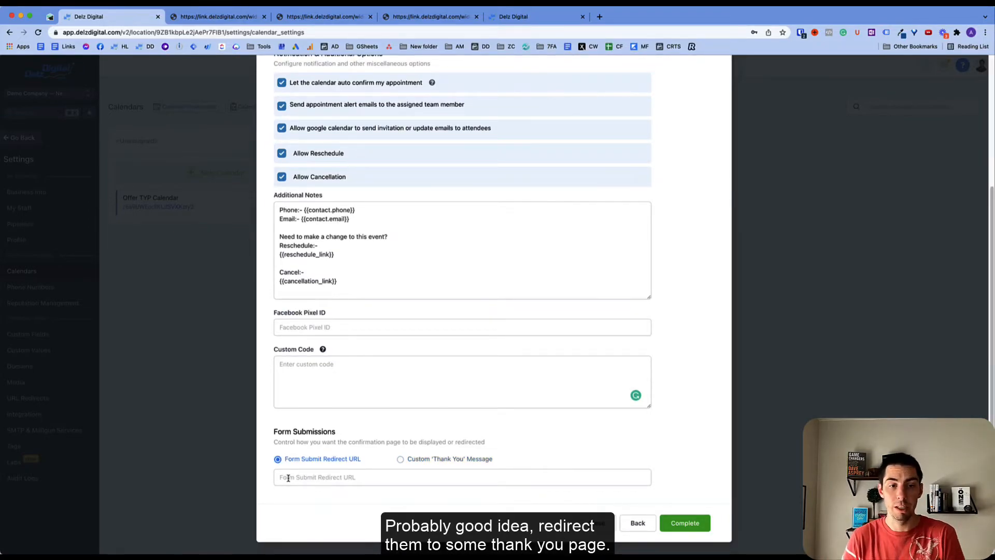
{"action": "left_click", "coordinate": [400, 459]}
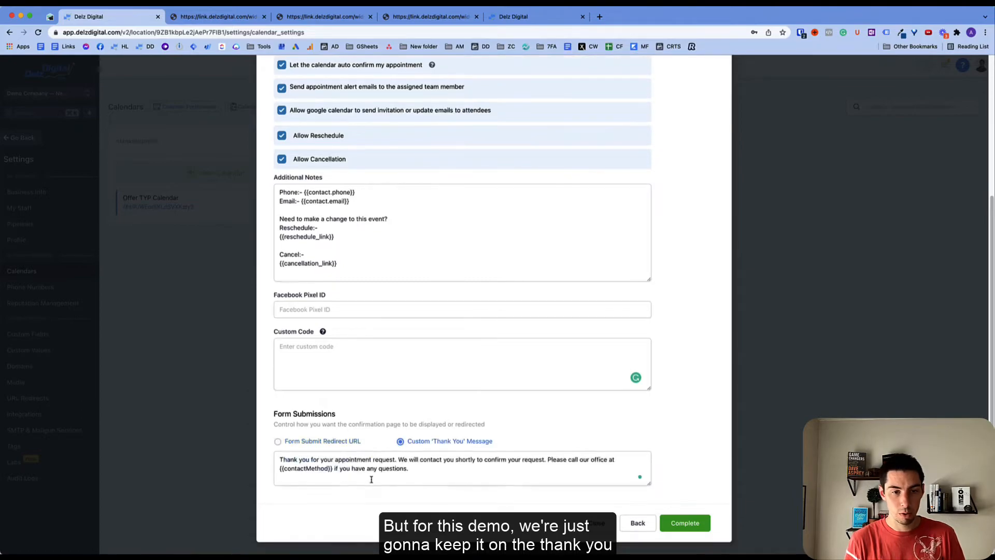
{"action": "left_click", "coordinate": [685, 524]}
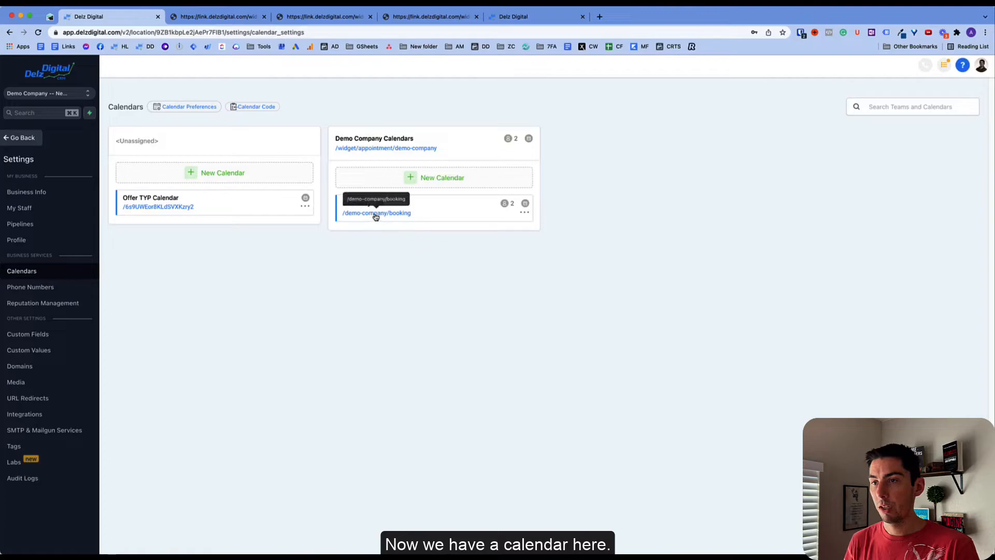
- Open the Discovery Call booking page and review its company name, title and description
{"action": "left_click", "coordinate": [376, 213]}
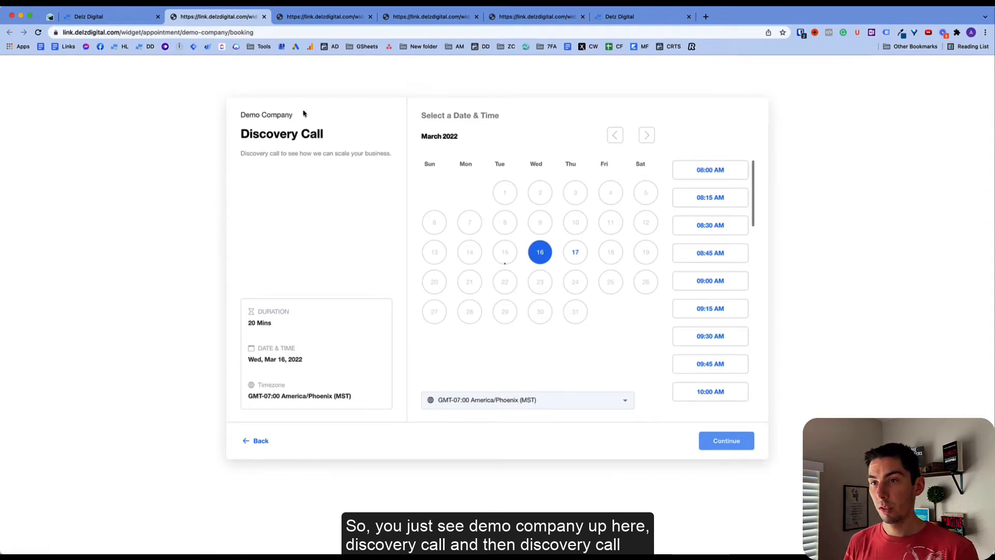
{"action": "left_click_drag", "start_coordinate": [242, 115], "coordinate": [299, 118]}
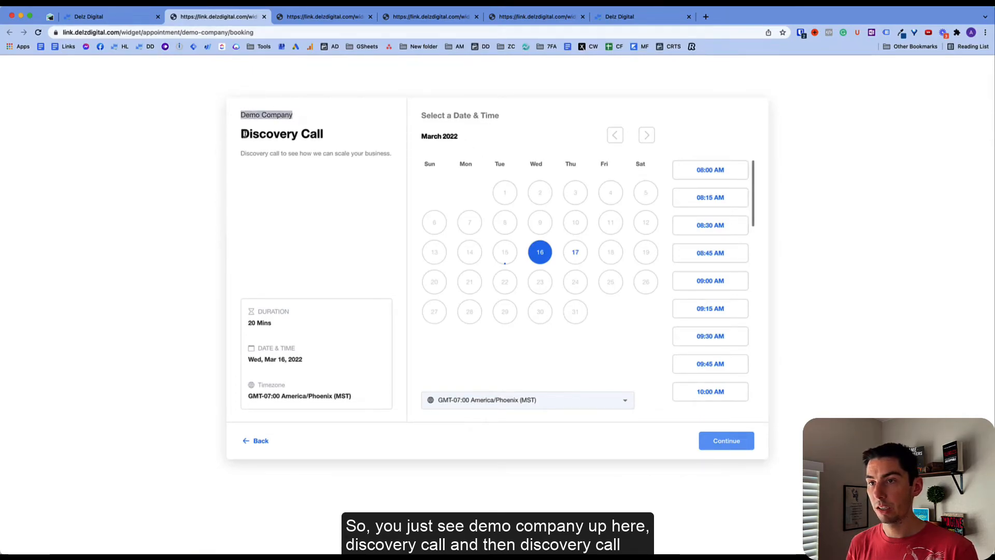
{"action": "left_click_drag", "start_coordinate": [235, 136], "coordinate": [356, 137]}
{"action": "left_click_drag", "start_coordinate": [243, 153], "coordinate": [409, 156]}
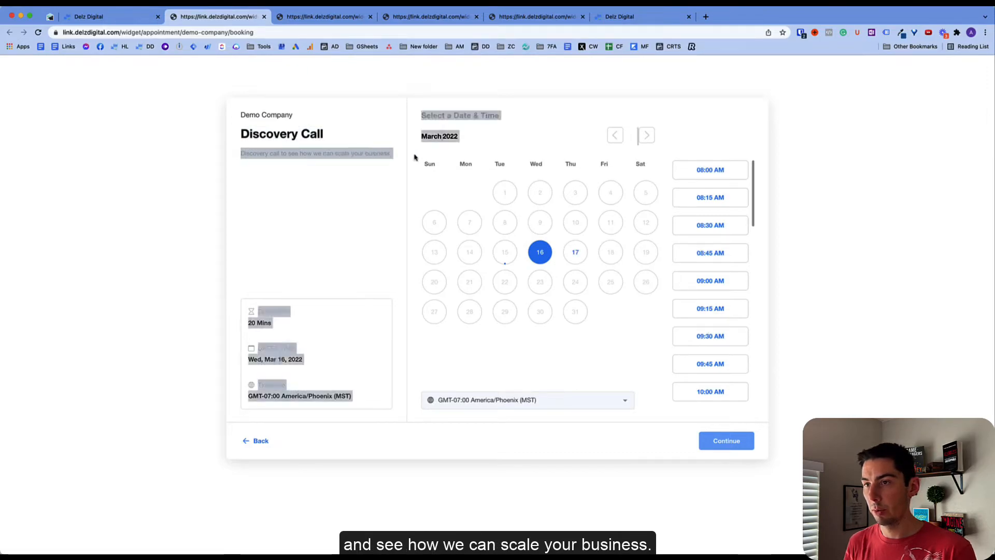
{"action": "left_click", "coordinate": [290, 192]}
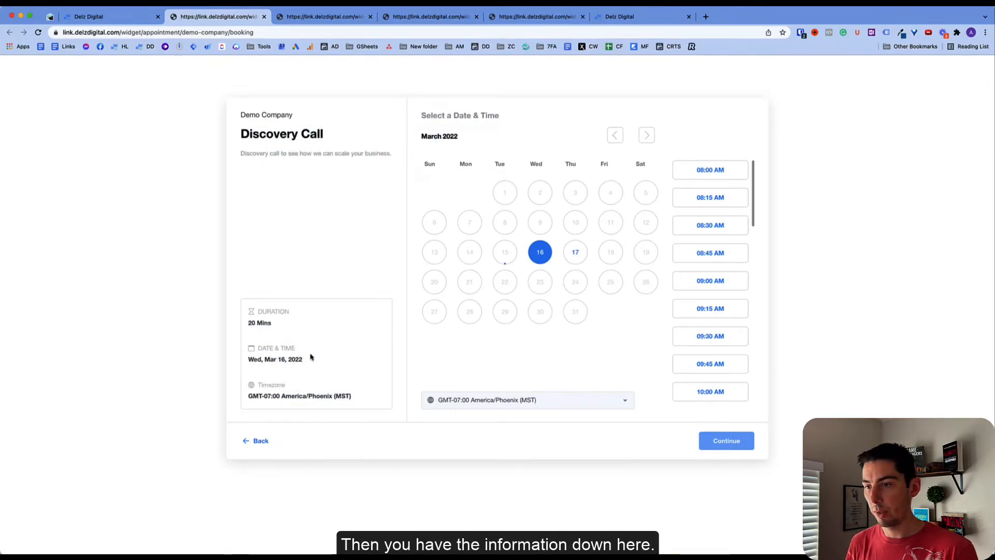
{"action": "scroll", "coordinate": [705, 307], "scroll_direction": "down", "scroll_amount": 3}
{"action": "scroll", "coordinate": [703, 301], "scroll_direction": "down", "scroll_amount": 3}
{"action": "scroll", "coordinate": [702, 297], "scroll_direction": "up", "scroll_amount": 8}
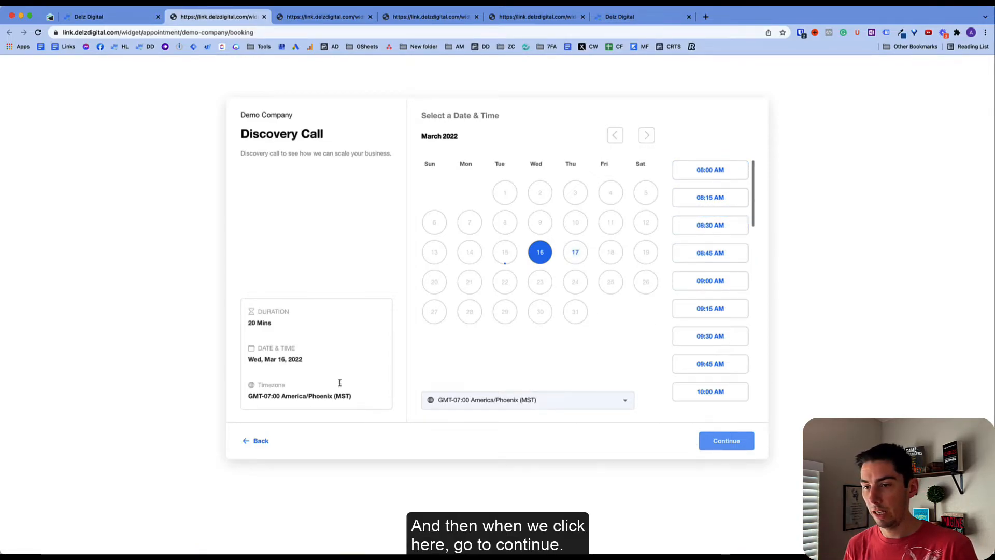
- Try booking the 09:15 AM slot, step back, and return to the calendars settings tab
{"action": "left_click", "coordinate": [687, 307]}
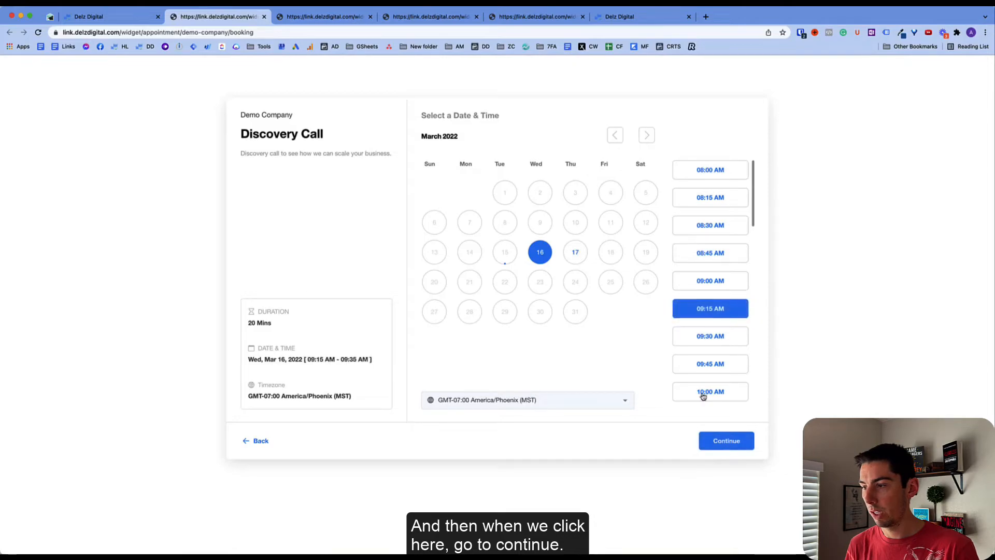
{"action": "left_click", "coordinate": [719, 442]}
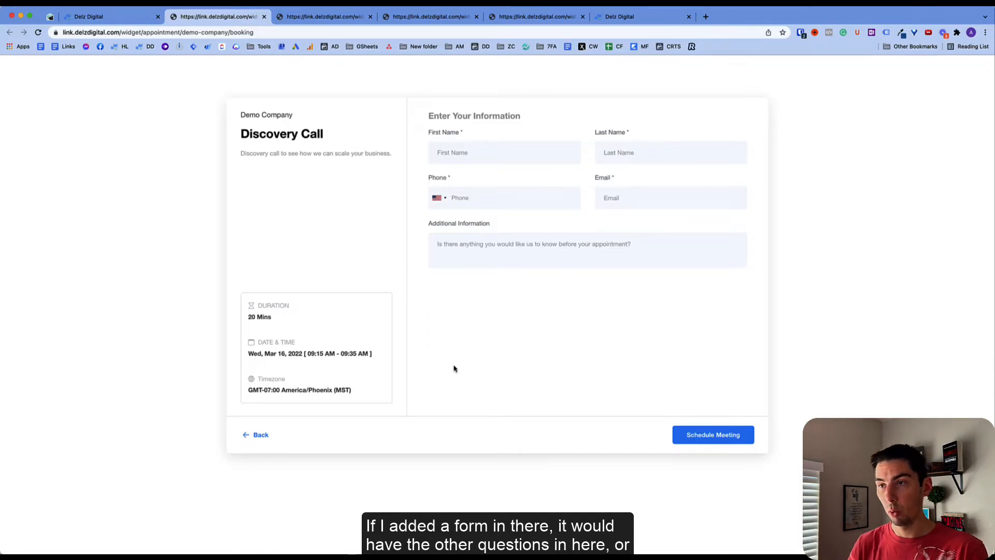
{"action": "left_click", "coordinate": [266, 435]}
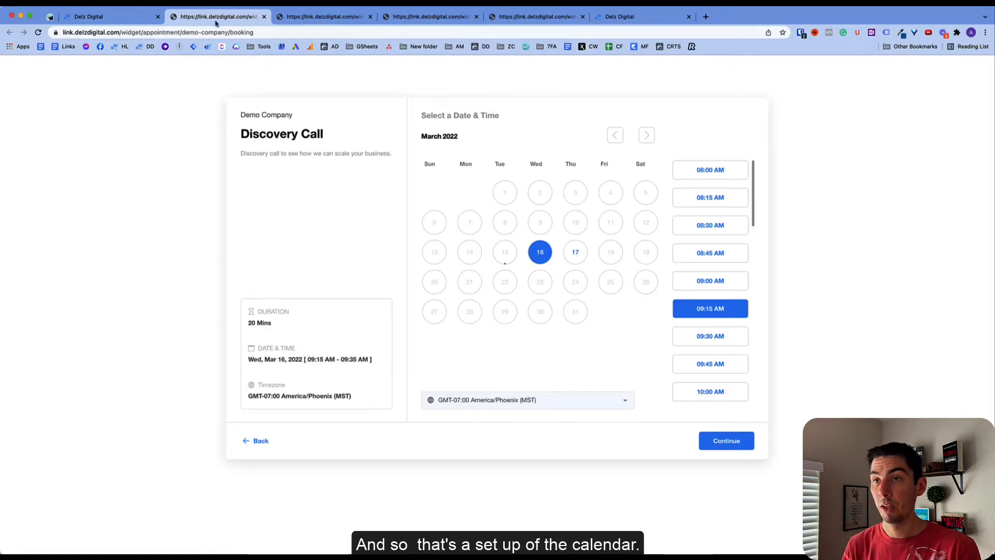
{"action": "left_click", "coordinate": [131, 20]}
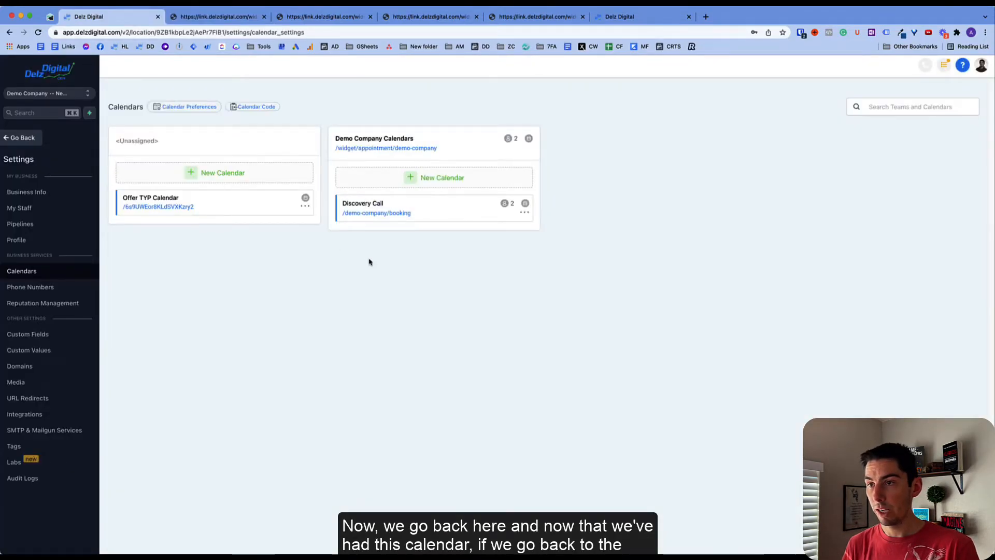
- View Discovery Call on the Demo Company Calendars team page, then return to the settings tab
{"action": "left_click", "coordinate": [380, 149]}
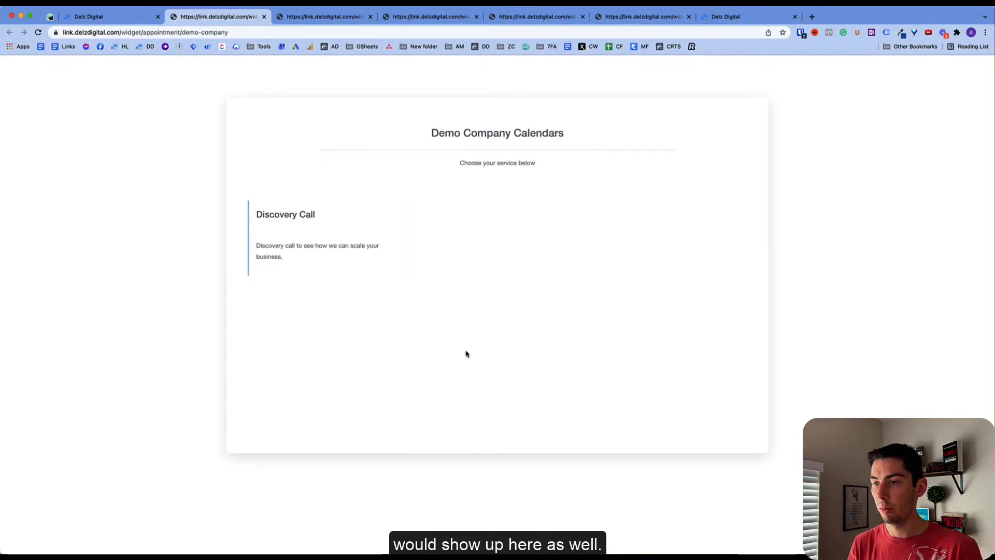
{"action": "left_click", "coordinate": [321, 236]}
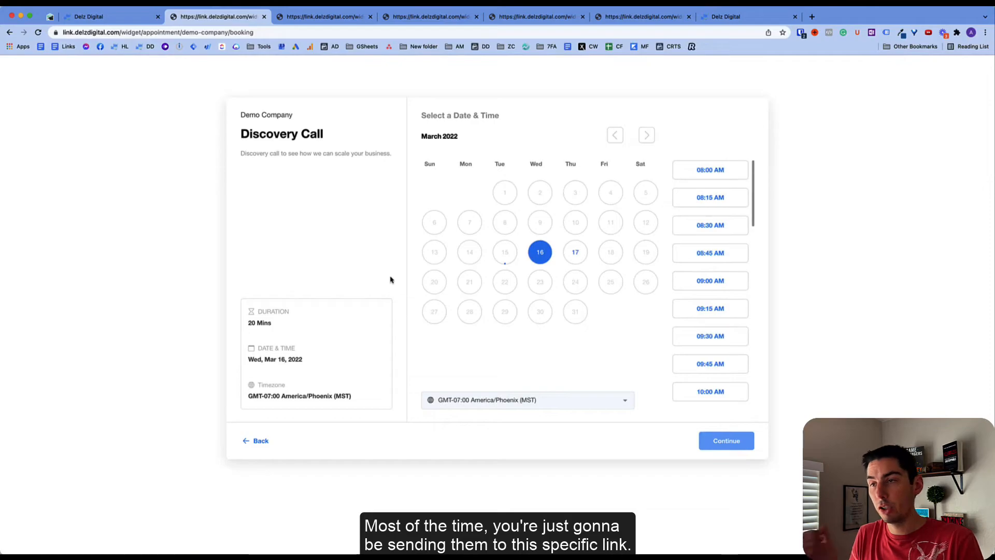
{"action": "left_click", "coordinate": [261, 441]}
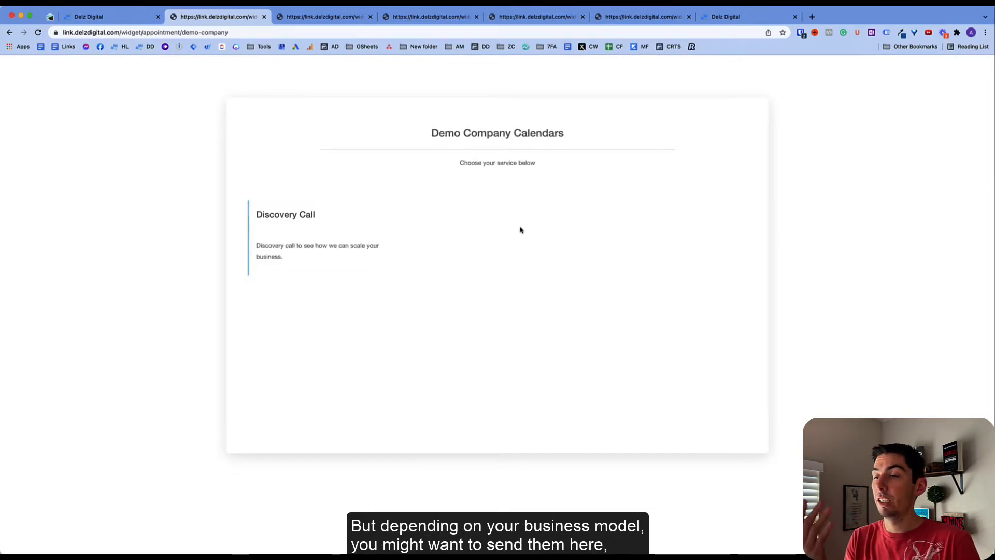
{"action": "key", "text": "ctrl+shift+Tab"}
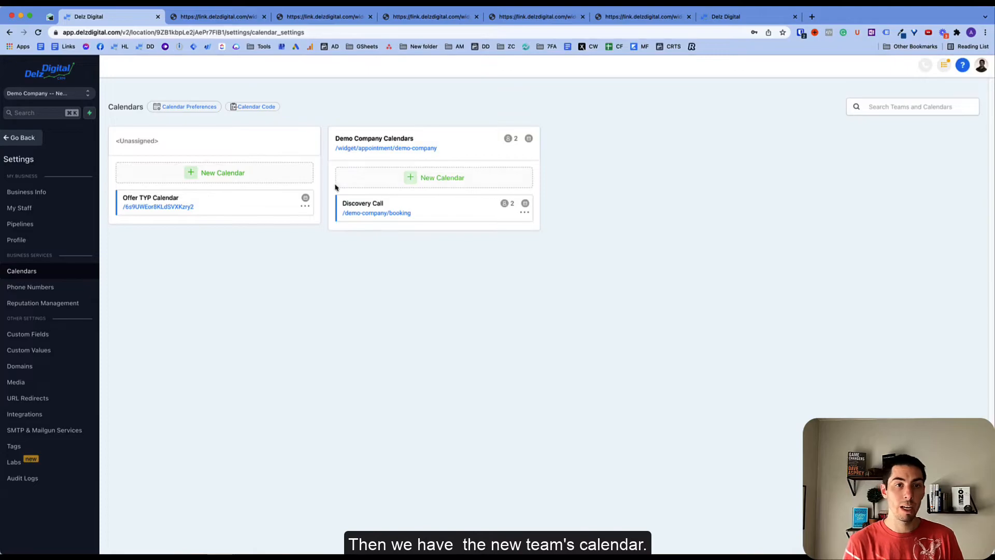
- Edit Discovery Call to uncheck the second teammate under Appointment Distribution and save
{"action": "left_click", "coordinate": [524, 213]}
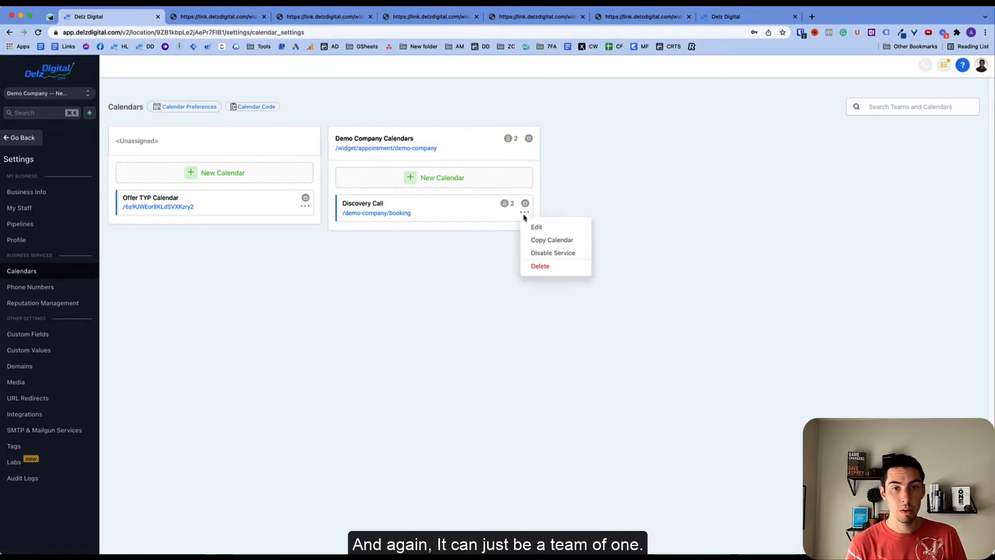
{"action": "left_click", "coordinate": [534, 227]}
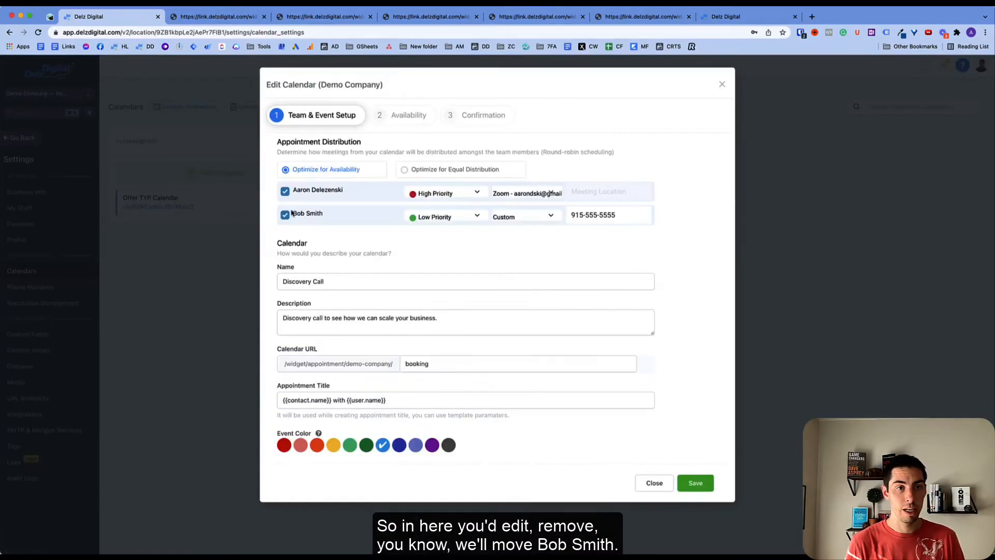
{"action": "left_click", "coordinate": [286, 216]}
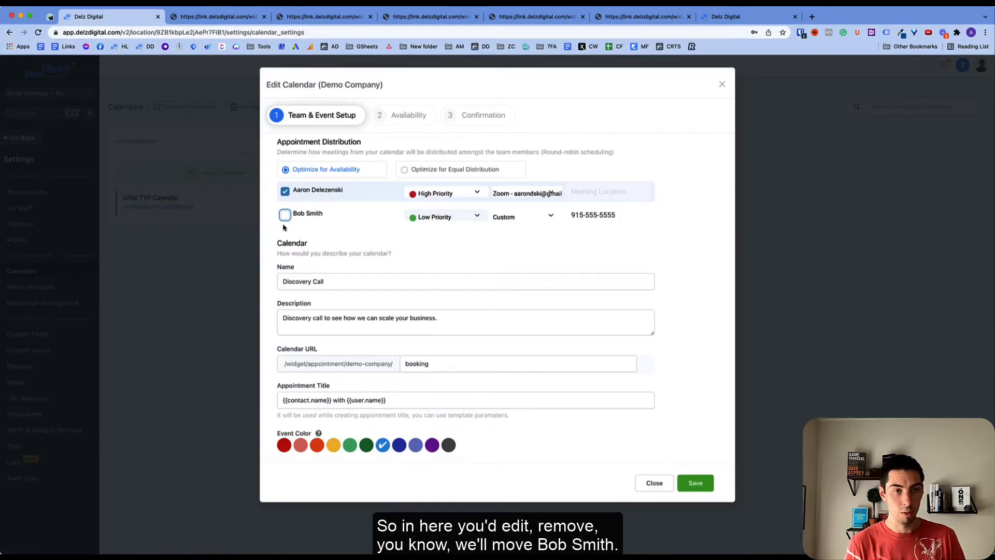
{"action": "left_click", "coordinate": [693, 484]}
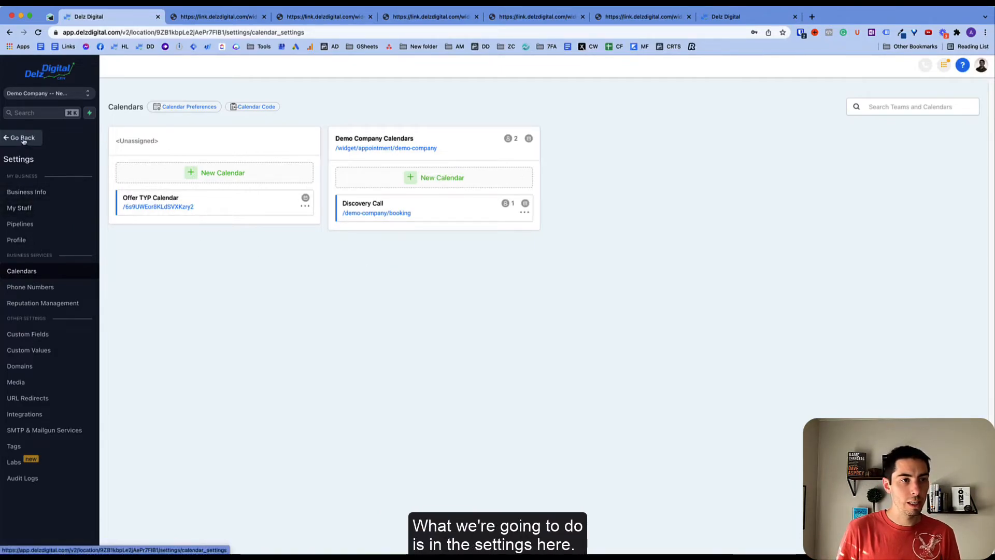
- Set the Profile's Meeting Location under User Availability to Zoom
{"action": "left_click", "coordinate": [19, 241]}
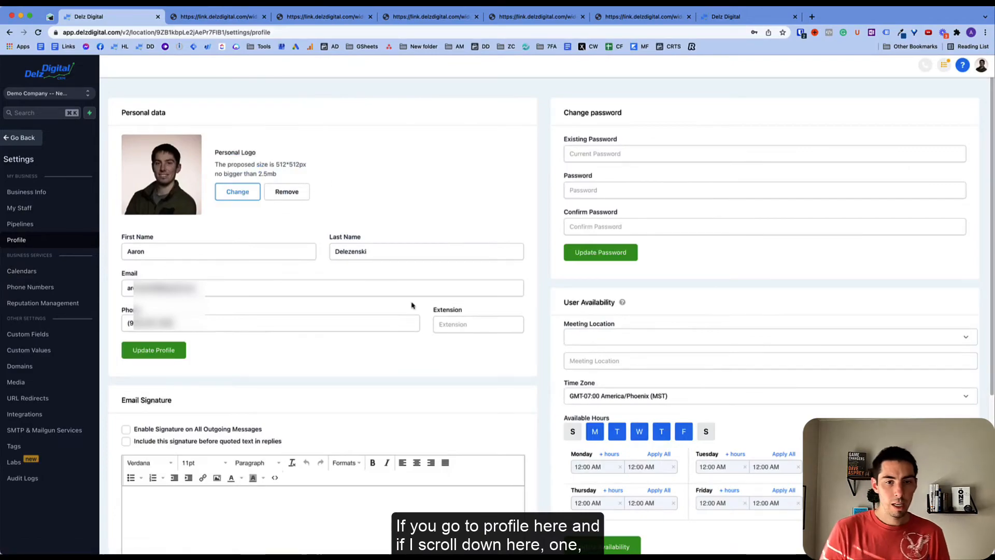
{"action": "scroll", "coordinate": [513, 369], "scroll_direction": "down", "scroll_amount": 3}
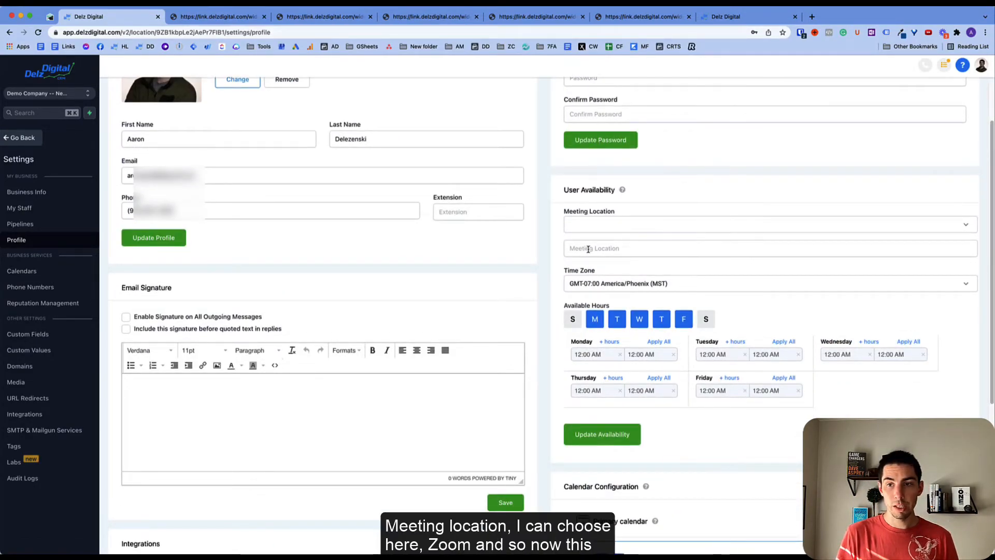
{"action": "left_click", "coordinate": [594, 231]}
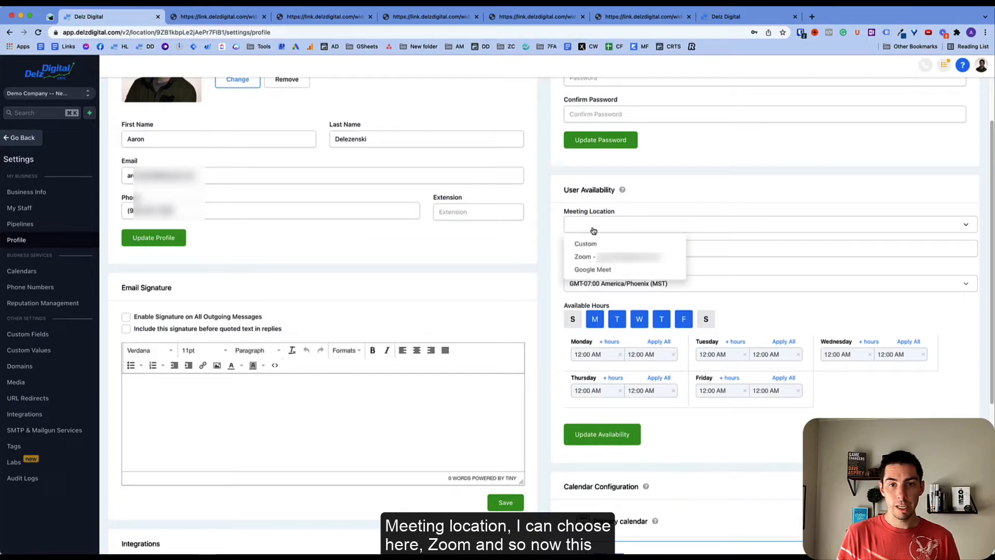
{"action": "left_click", "coordinate": [587, 256]}
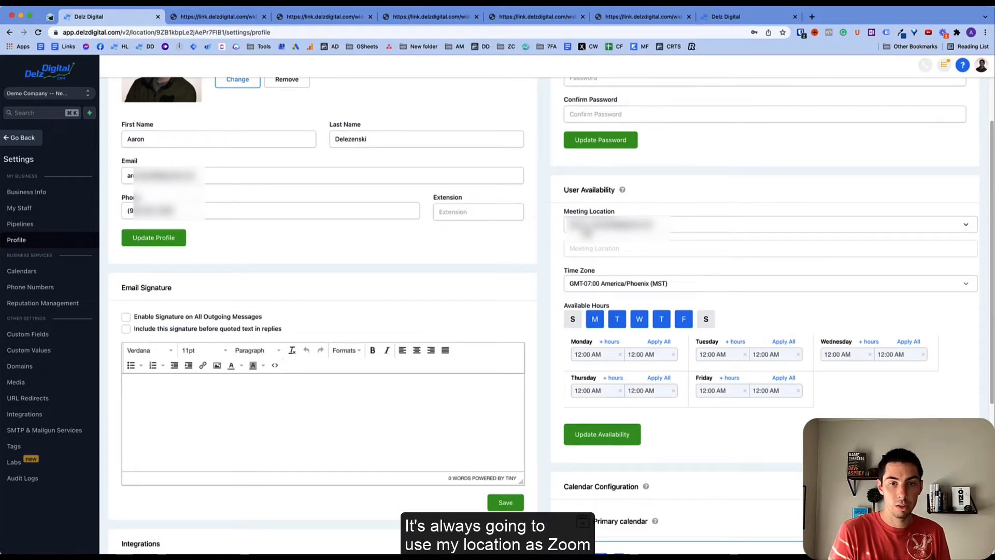
{"action": "scroll", "coordinate": [540, 280], "scroll_direction": "down", "scroll_amount": 5}
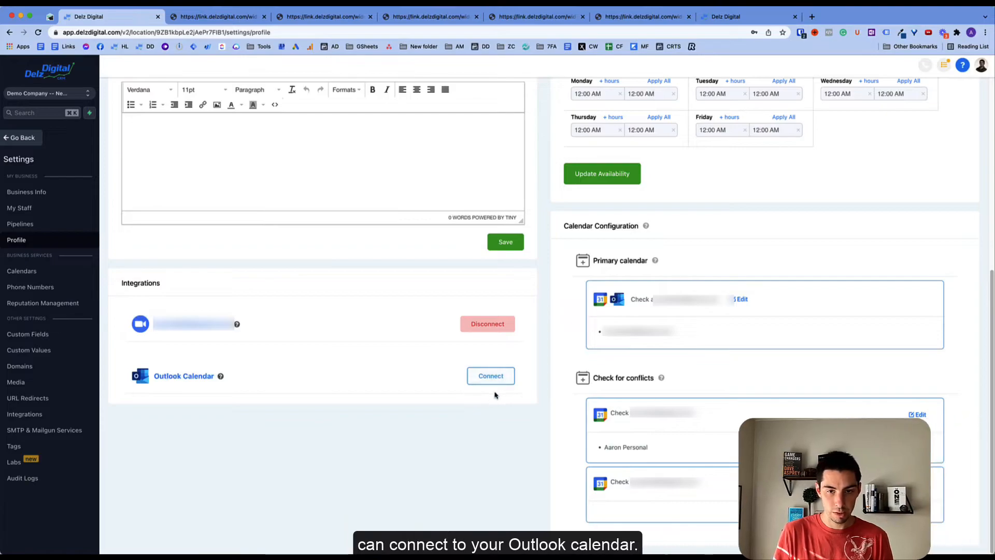
- Review the Calendar Configuration and primary calendar settings, then go to Integrations
{"action": "left_click_drag", "start_coordinate": [563, 226], "coordinate": [642, 228]}
{"action": "left_click", "coordinate": [575, 299]}
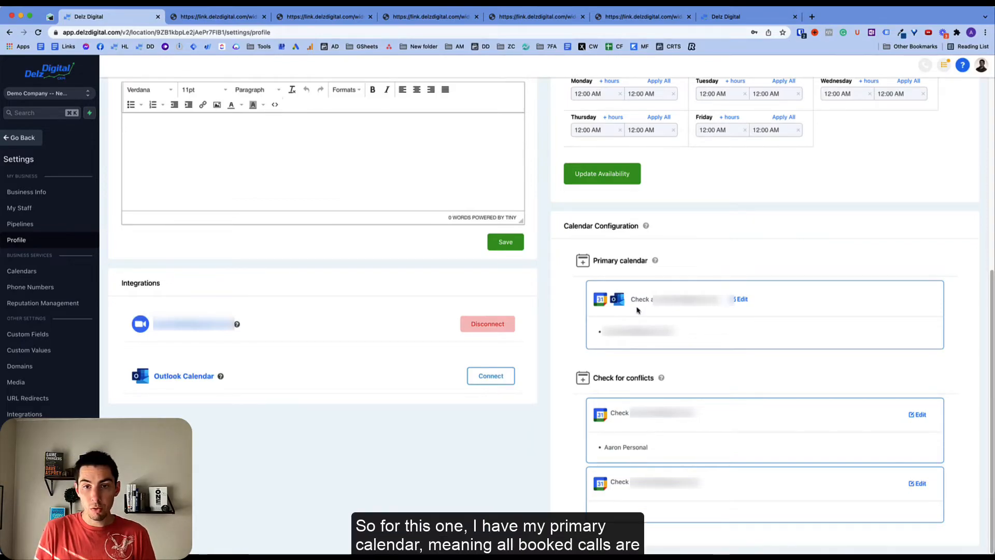
{"action": "left_click_drag", "start_coordinate": [595, 261], "coordinate": [651, 261]}
{"action": "left_click", "coordinate": [571, 311]}
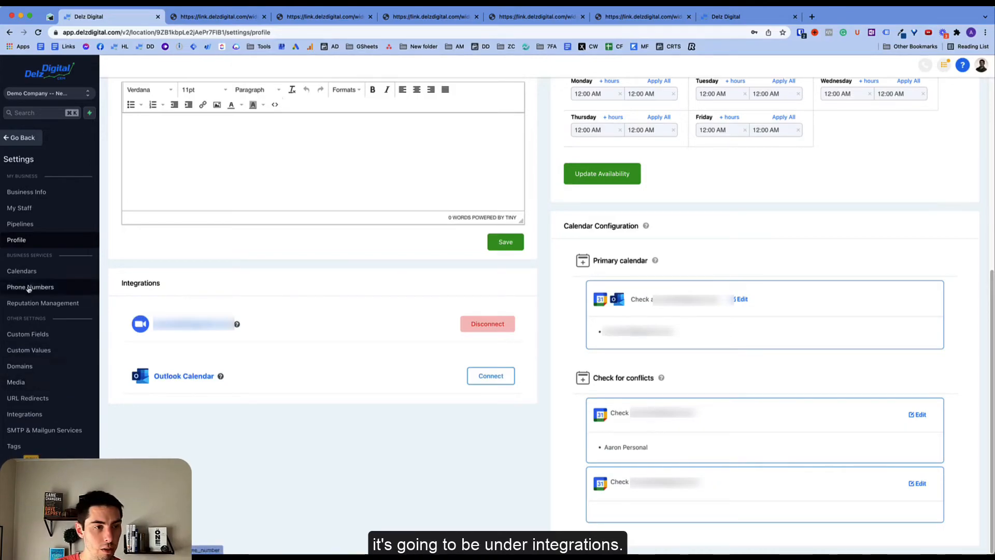
{"action": "left_click", "coordinate": [51, 415]}
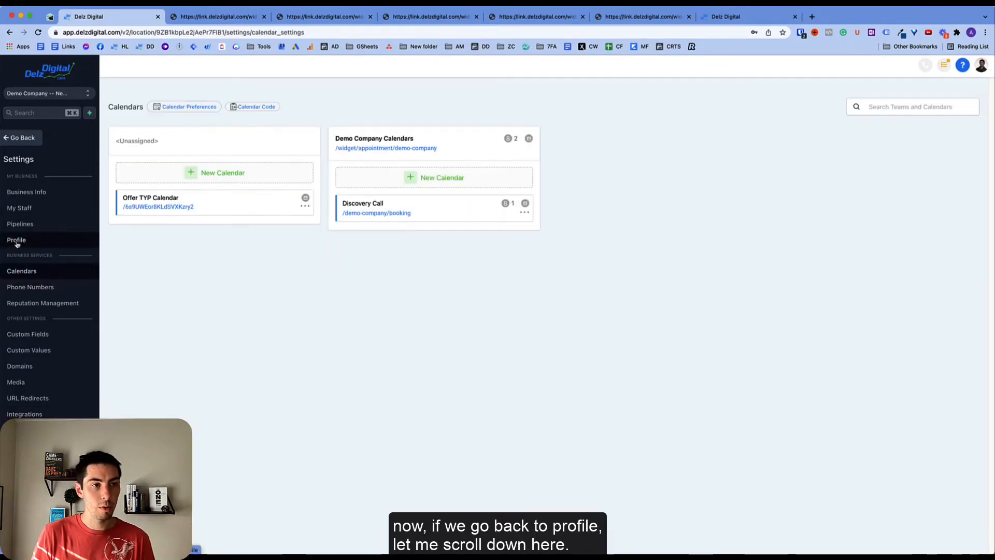
- Open the Profile's Primary calendar settings to review sync options and available calendars
{"action": "left_click", "coordinate": [45, 240]}
{"action": "scroll", "coordinate": [512, 436], "scroll_direction": "down", "scroll_amount": 3}
{"action": "scroll", "coordinate": [512, 435], "scroll_direction": "down", "scroll_amount": 5}
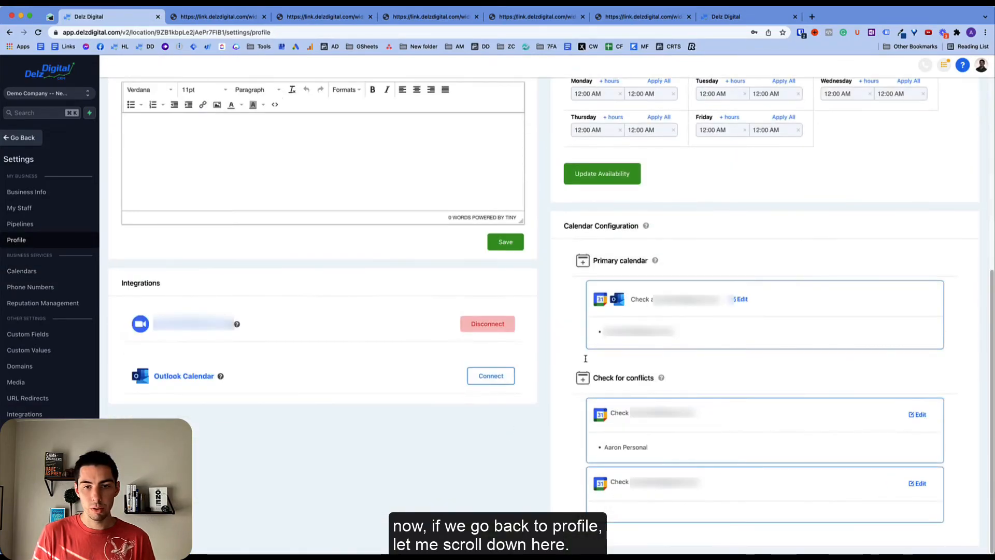
{"action": "left_click", "coordinate": [742, 299]}
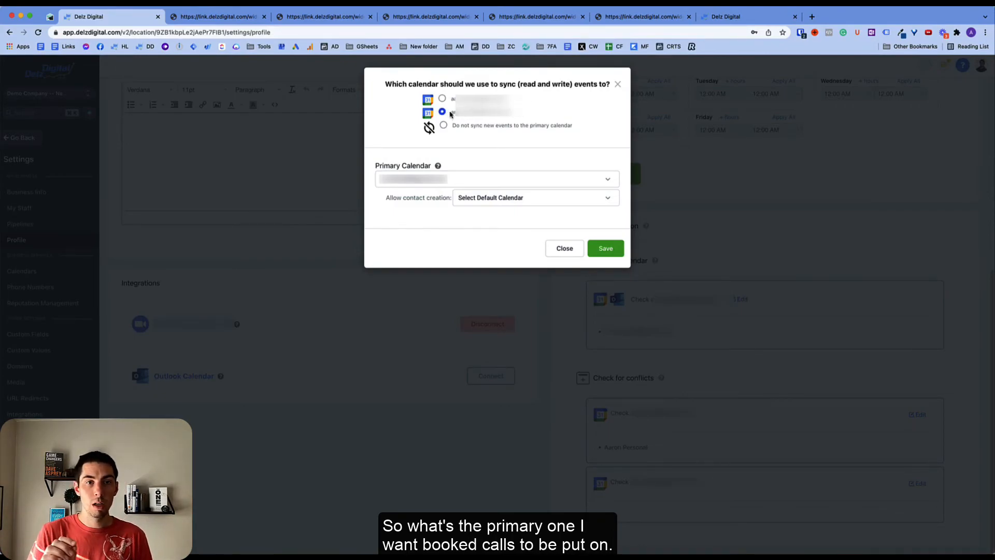
{"action": "left_click_drag", "start_coordinate": [451, 114], "coordinate": [516, 118]}
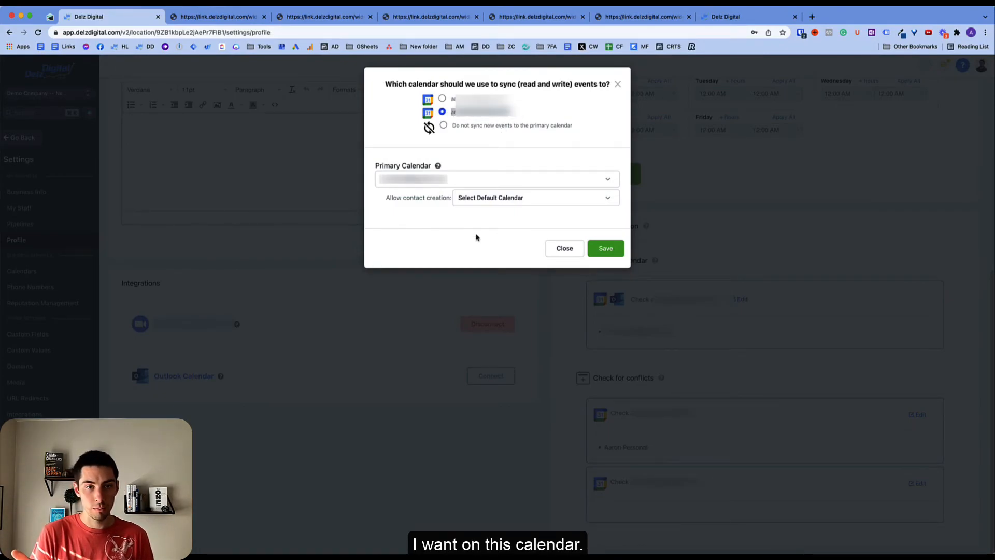
{"action": "left_click", "coordinate": [423, 181]}
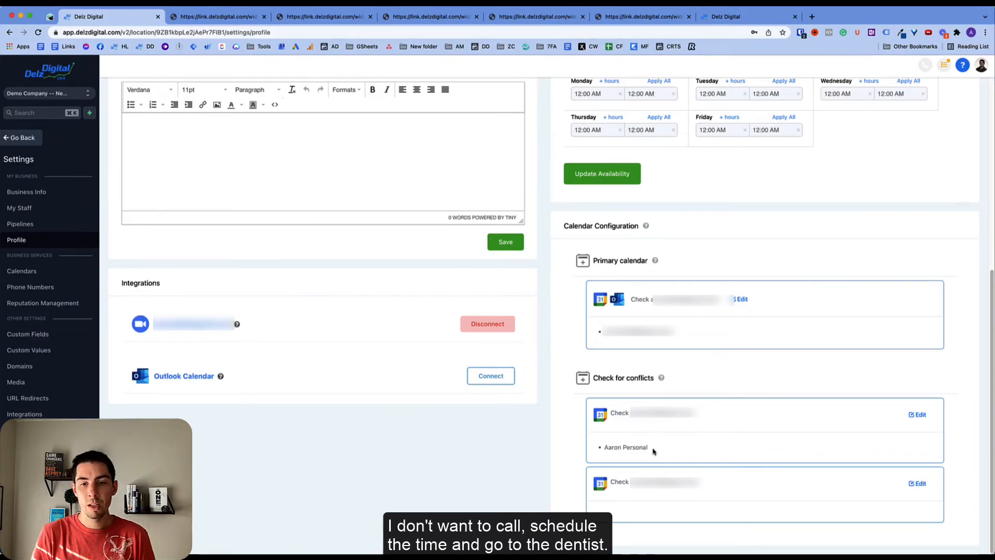
{"action": "left_click", "coordinate": [917, 415]}
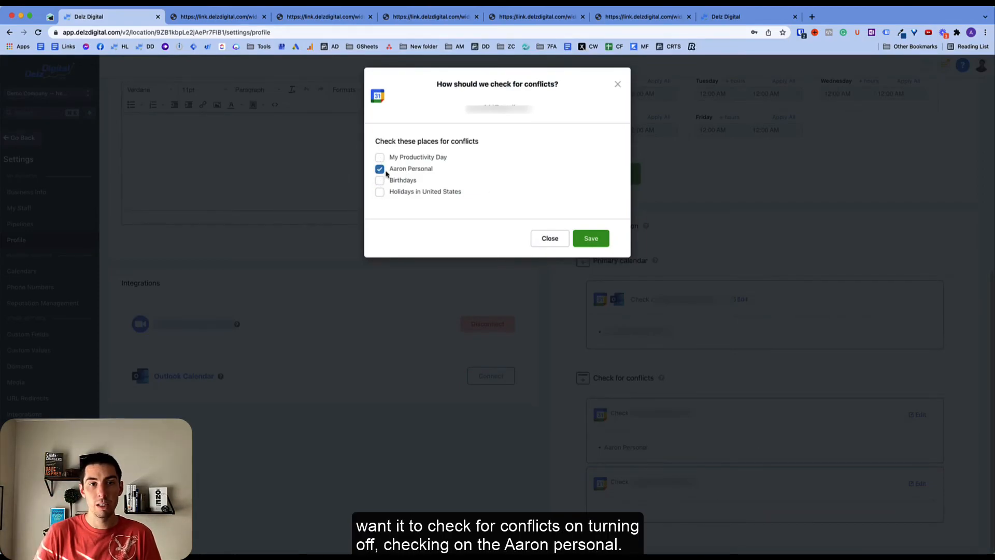
{"action": "left_click", "coordinate": [544, 237]}
{"action": "left_click", "coordinate": [925, 484]}
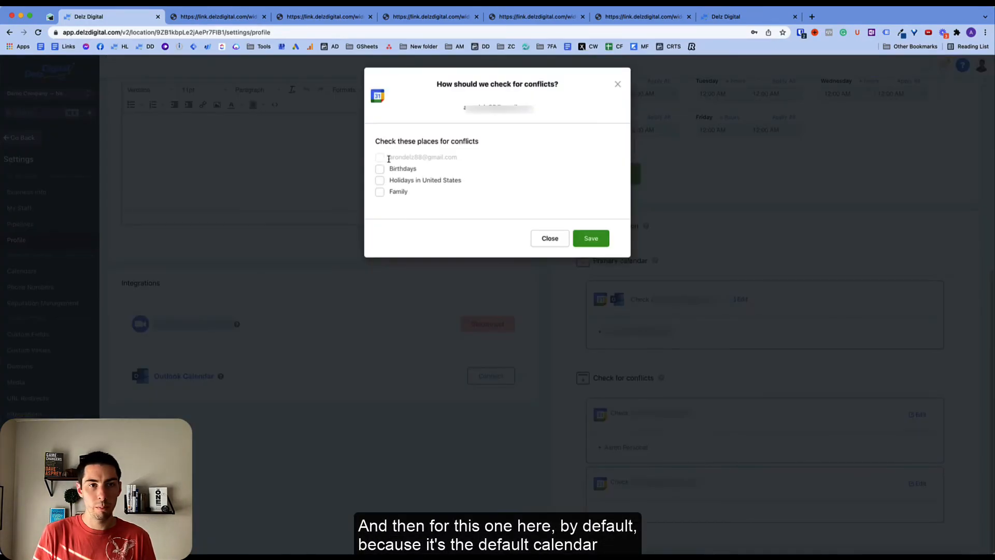
{"action": "left_click_drag", "start_coordinate": [389, 158], "coordinate": [509, 157]}
{"action": "left_click", "coordinate": [509, 157]}
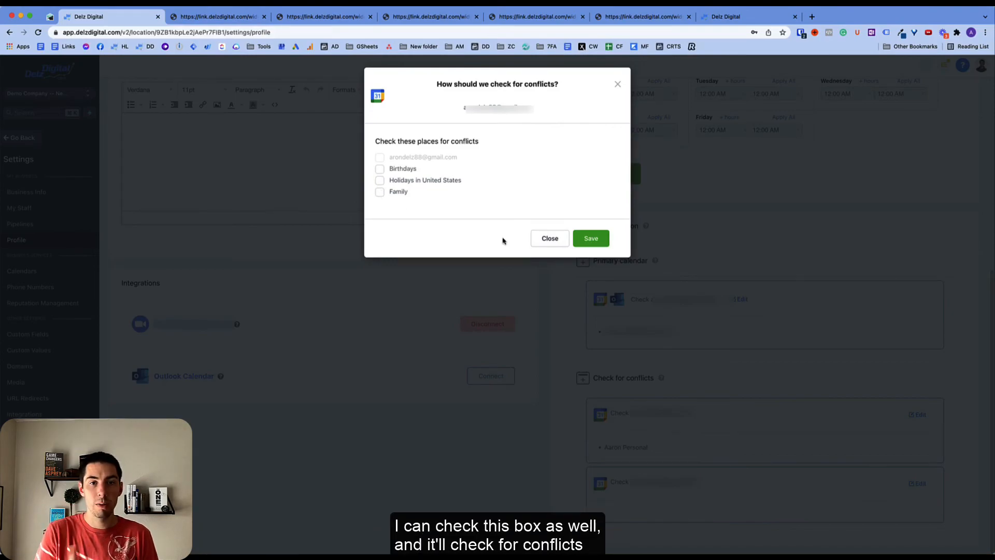
{"action": "left_click", "coordinate": [541, 242]}
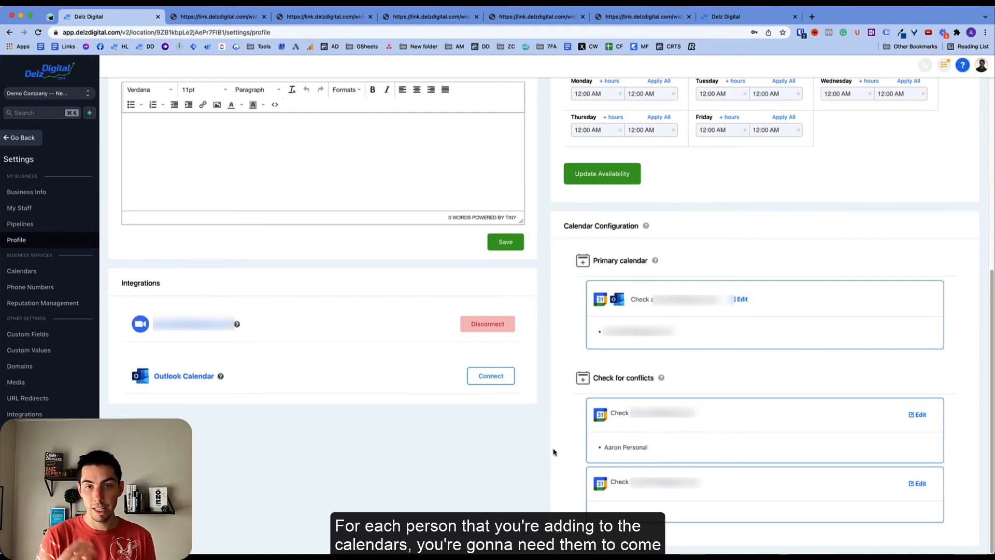
{"action": "scroll", "coordinate": [251, 440], "scroll_direction": "up", "scroll_amount": 7}
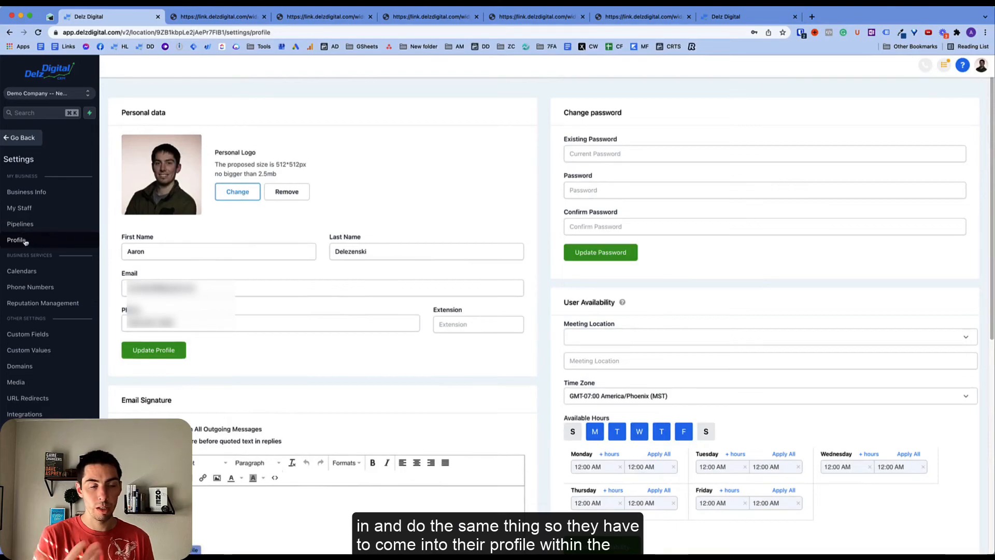
{"action": "scroll", "coordinate": [544, 324], "scroll_direction": "down", "scroll_amount": 7}
{"action": "scroll", "coordinate": [688, 251], "scroll_direction": "up", "scroll_amount": 3}
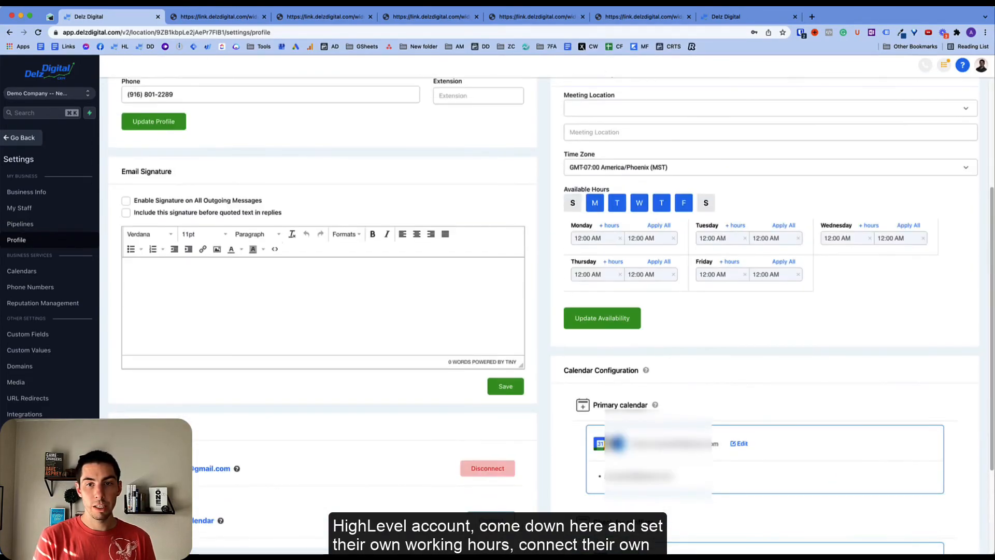
{"action": "scroll", "coordinate": [462, 356], "scroll_direction": "down", "scroll_amount": 3}
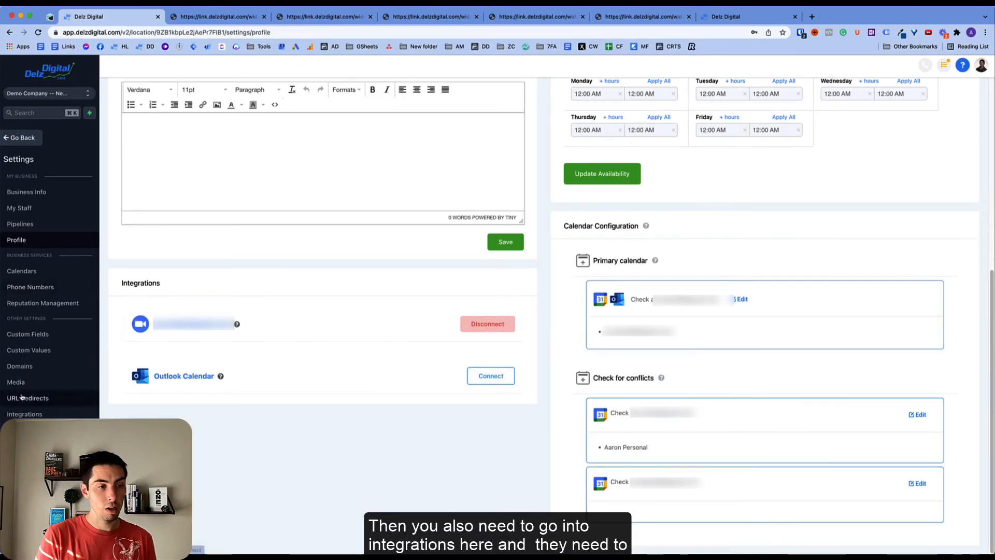
{"action": "left_click", "coordinate": [25, 413]}
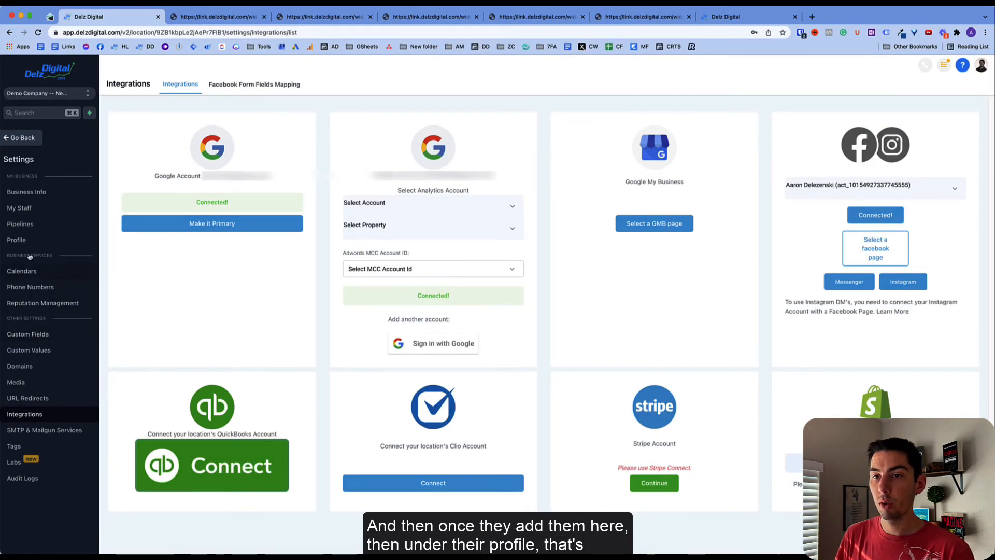
{"action": "left_click", "coordinate": [21, 240]}
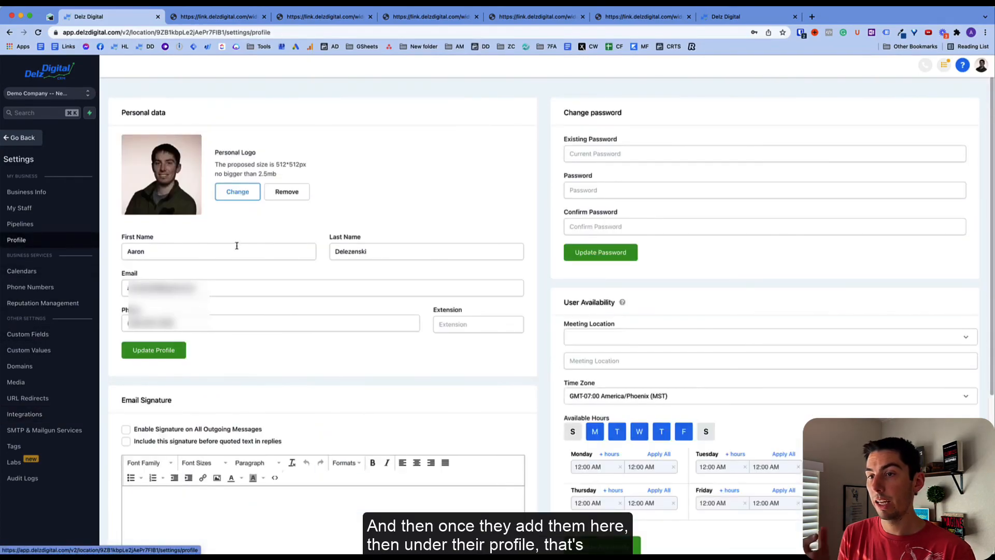
{"action": "scroll", "coordinate": [539, 387], "scroll_direction": "down", "scroll_amount": 7}
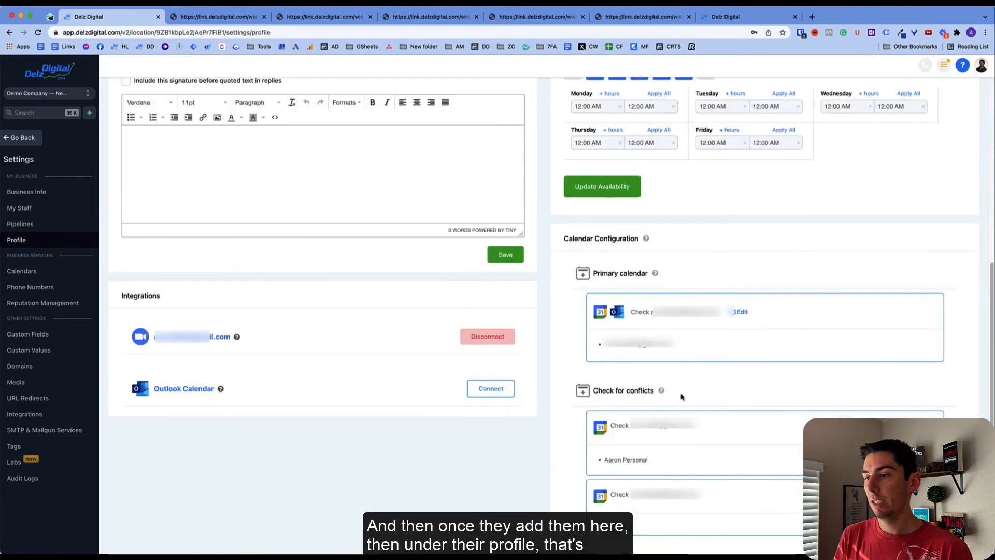